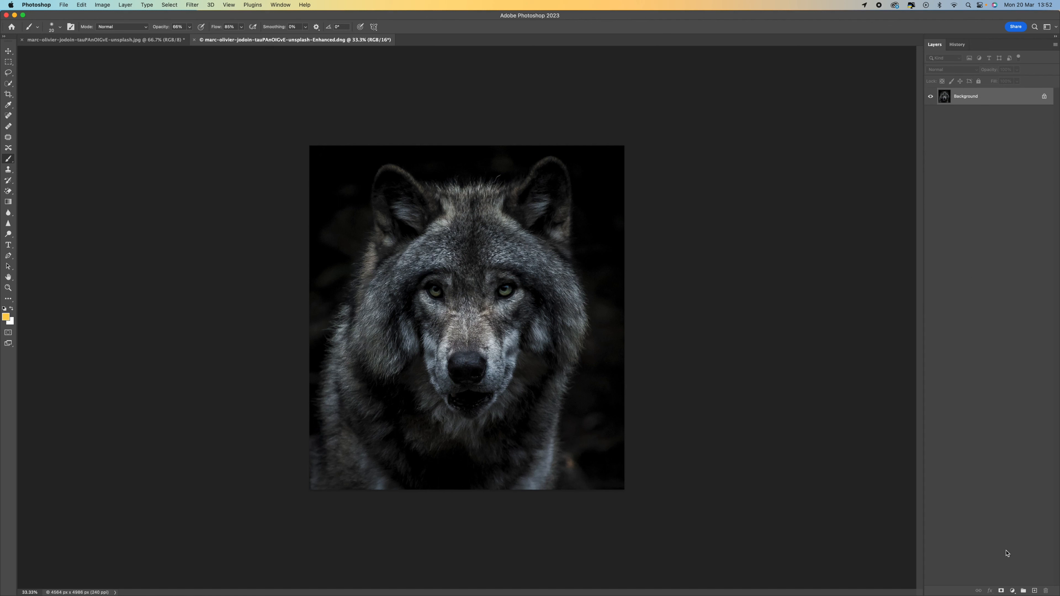
Add a Curves adjustment layer and darken the whole wolf photo by lowering the curve's white point to output 93
{"action": "left_click", "coordinate": [1012, 590]}
{"action": "left_click", "coordinate": [1028, 452]}
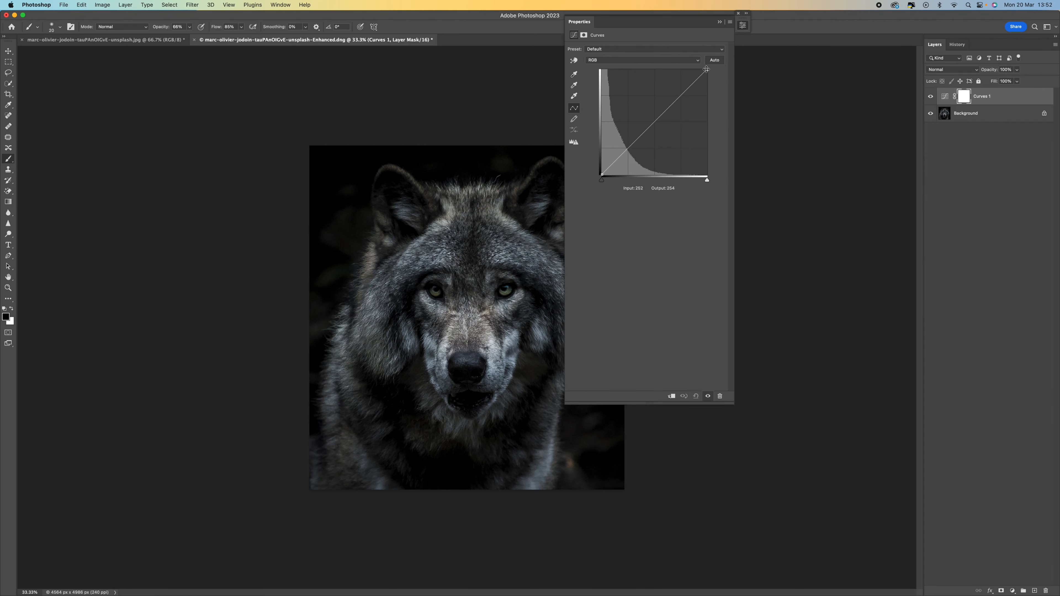
{"action": "left_click_drag", "start_coordinate": [707, 69], "coordinate": [719, 137]}
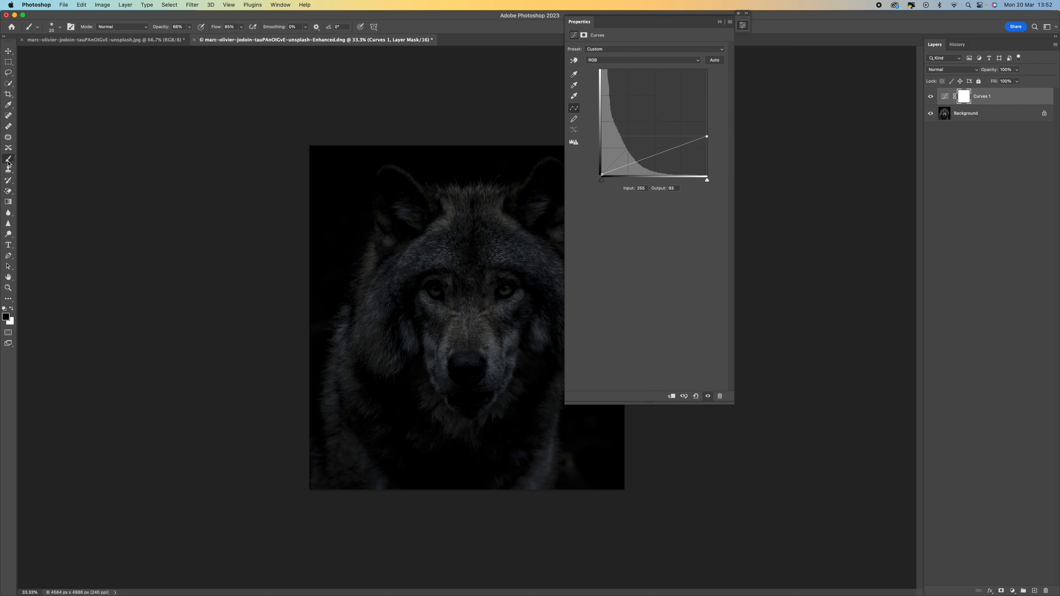
{"action": "left_click", "coordinate": [718, 22]}
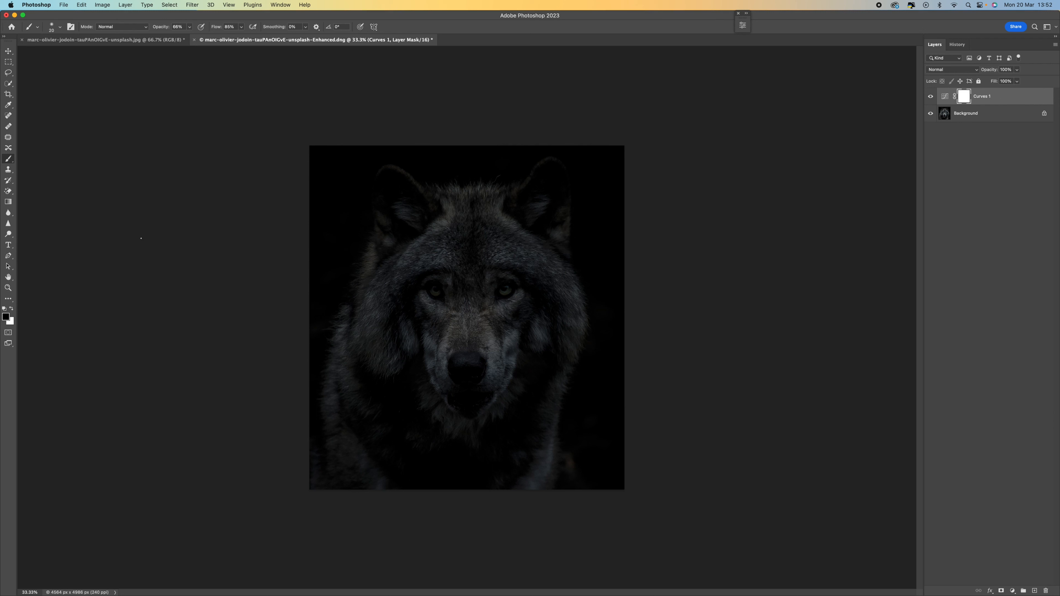
Paint black with a large soft brush on the Curves mask over the wolf's eyes and nose to bring back their brightness
{"action": "key", "text": "bracketright"}
{"action": "key", "text": "bracketright"}
{"action": "key", "text": "bracketright"}
{"action": "key", "text": "bracketright"}
{"action": "key", "text": "bracketright"}
{"action": "key", "text": "bracketright"}
{"action": "key", "text": "bracketright"}
{"action": "key", "text": "bracketright"}
{"action": "key", "text": "bracketright"}
{"action": "key", "text": "bracketright"}
{"action": "key", "text": "bracketright"}
{"action": "key", "text": "bracketright"}
{"action": "key", "text": "bracketright"}
{"action": "key", "text": "bracketright"}
{"action": "key", "text": "bracketright"}
{"action": "key", "text": "bracketright"}
{"action": "left_click_drag", "start_coordinate": [502, 289], "coordinate": [504, 314]}
{"action": "left_click", "coordinate": [434, 294]}
{"action": "key", "text": "bracketleft"}
{"action": "left_click", "coordinate": [466, 370]}
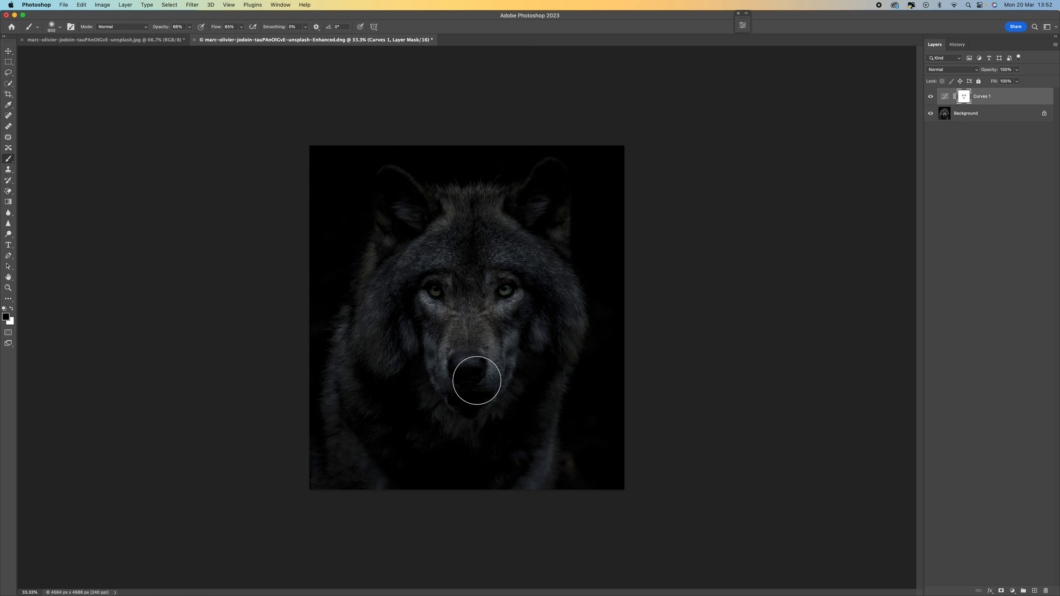
Paint black on the Curves mask over the ears, top of the head, cheeks, chin and body fur
{"action": "left_click_drag", "start_coordinate": [402, 222], "coordinate": [393, 200]}
{"action": "left_click", "coordinate": [468, 207]}
{"action": "left_click", "coordinate": [544, 206]}
{"action": "mouse_move", "coordinate": [388, 284]}
{"action": "left_mouse_down"}
{"action": "mouse_move", "coordinate": [375, 318]}
{"action": "mouse_move", "coordinate": [395, 360]}
{"action": "left_mouse_up"}
{"action": "left_click", "coordinate": [447, 425]}
{"action": "mouse_move", "coordinate": [518, 368]}
{"action": "left_mouse_down"}
{"action": "mouse_move", "coordinate": [548, 319]}
{"action": "mouse_move", "coordinate": [531, 385]}
{"action": "mouse_move", "coordinate": [497, 416]}
{"action": "left_mouse_up"}
{"action": "left_click", "coordinate": [479, 433]}
{"action": "left_click_drag", "start_coordinate": [348, 467], "coordinate": [333, 375]}
{"action": "left_click_drag", "start_coordinate": [555, 505], "coordinate": [541, 467]}
Reveal more of both ears on the Curves mask with a smaller black brush
{"action": "key", "text": "bracketleft"}
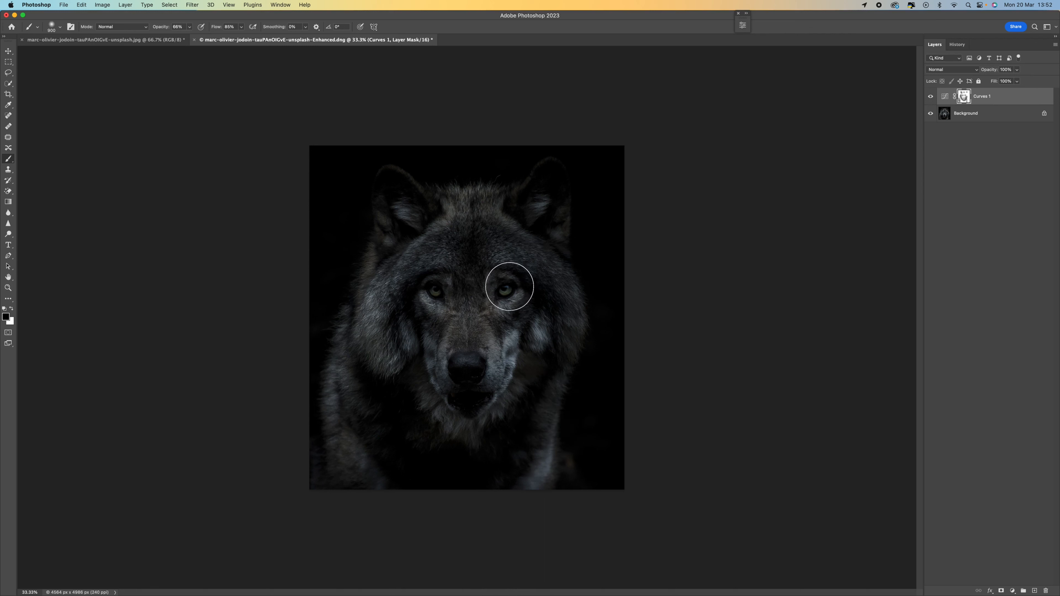
{"action": "key", "text": "bracketleft"}
{"action": "key", "text": "bracketleft"}
{"action": "mouse_move", "coordinate": [400, 183]}
{"action": "left_mouse_down"}
{"action": "mouse_move", "coordinate": [372, 201]}
{"action": "mouse_move", "coordinate": [378, 223]}
{"action": "left_mouse_up"}
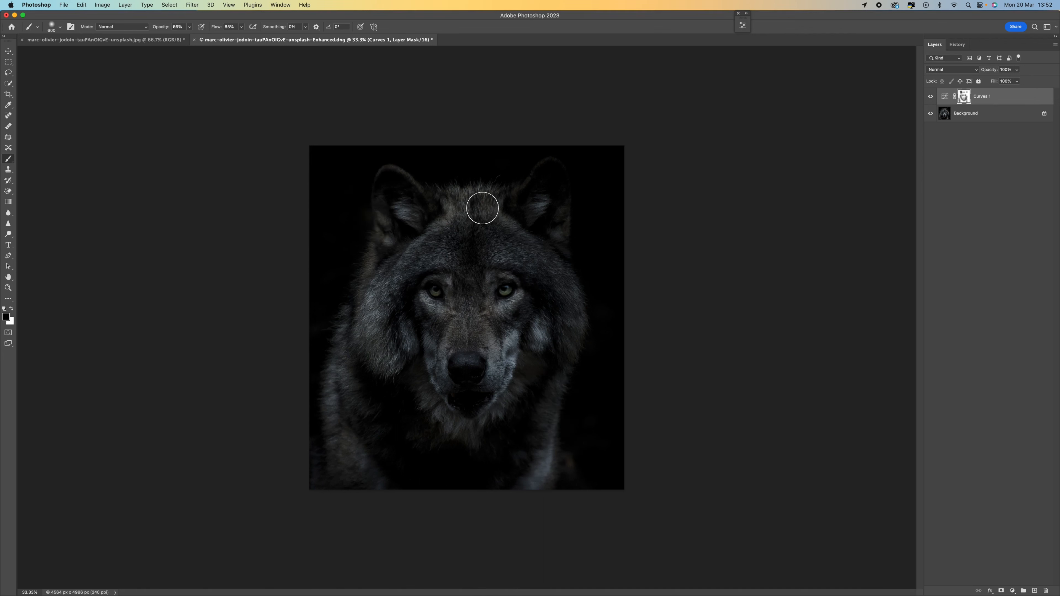
{"action": "left_click_drag", "start_coordinate": [542, 202], "coordinate": [540, 219]}
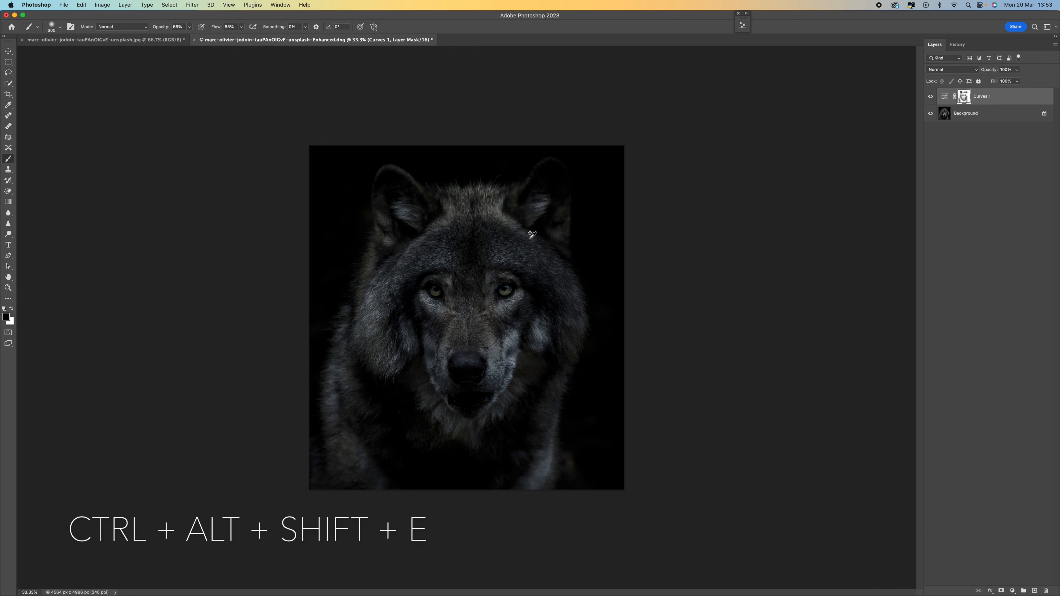
Stamp all visible layers into a new top layer and convert it to a smart object
{"action": "key", "text": "super+alt+shift+e"}
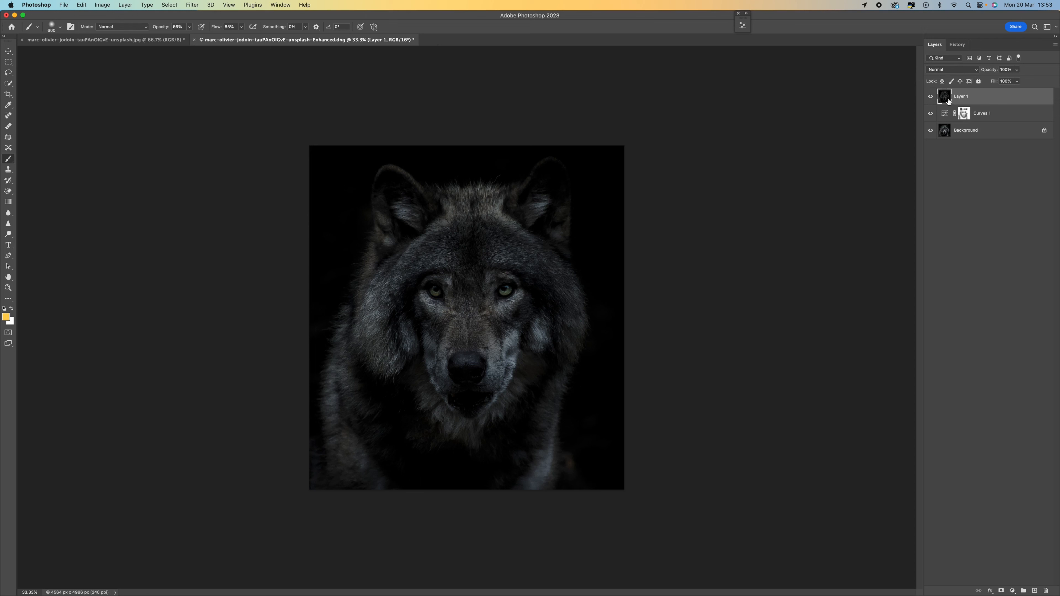
{"action": "left_click", "coordinate": [930, 113]}
{"action": "left_click", "coordinate": [930, 130]}
{"action": "right_click", "coordinate": [990, 97]}
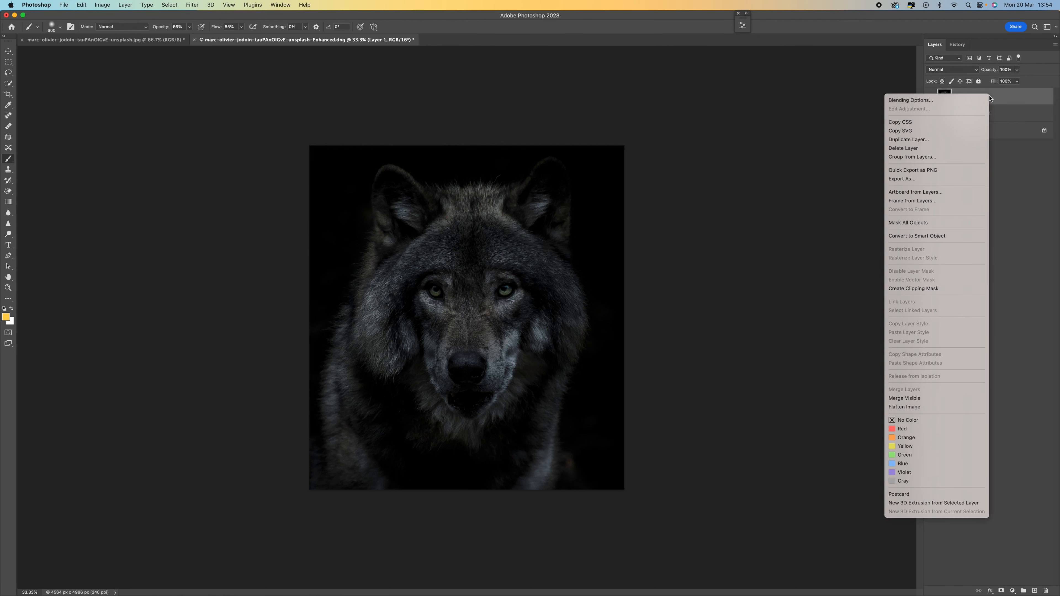
{"action": "left_click", "coordinate": [967, 236]}
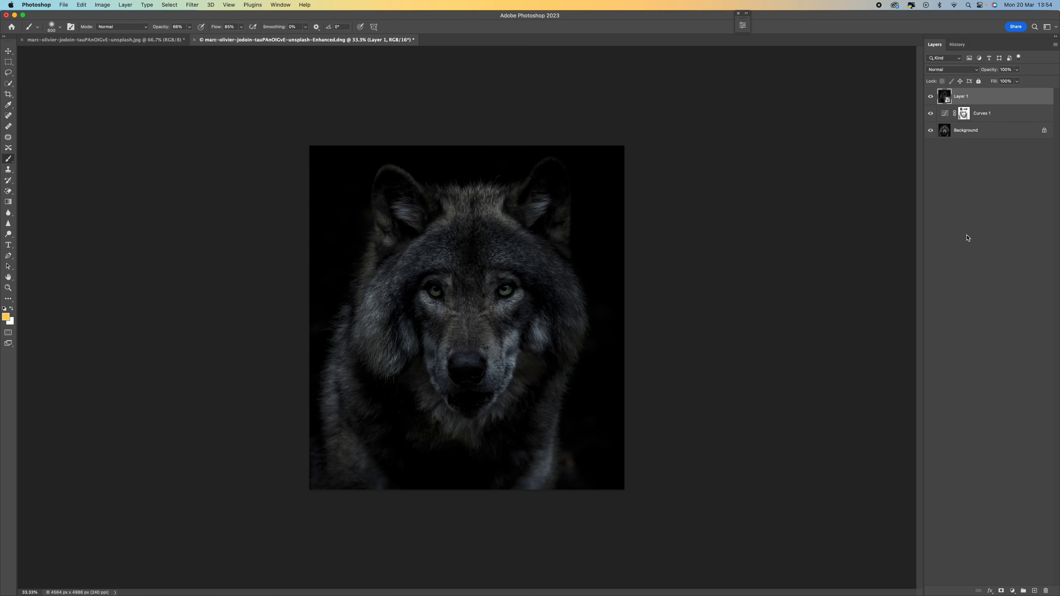
Open Camera Raw Filter on the smart object and set Exposure -0.50, Contrast +20, Highlights +55, Shadows -18, Whites +32 and Blacks -13
{"action": "left_click", "coordinate": [191, 5]}
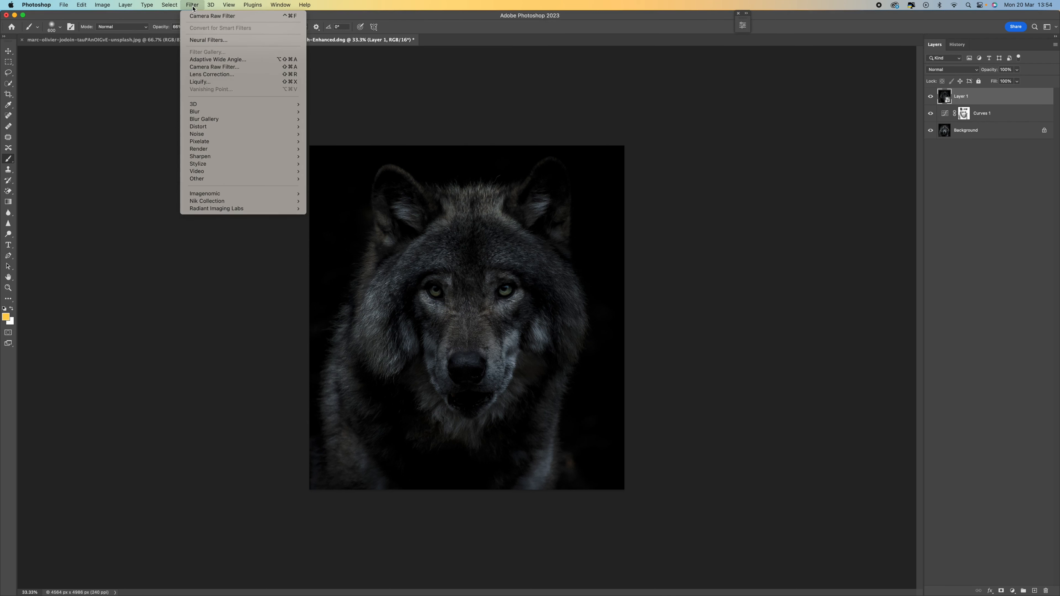
{"action": "left_click", "coordinate": [240, 68]}
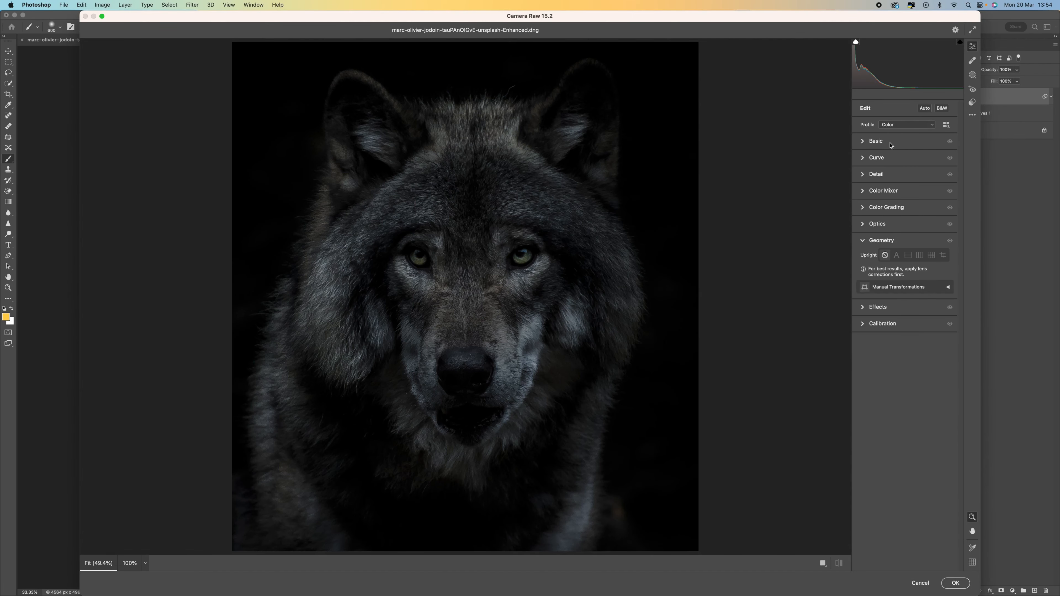
{"action": "left_click", "coordinate": [864, 141]}
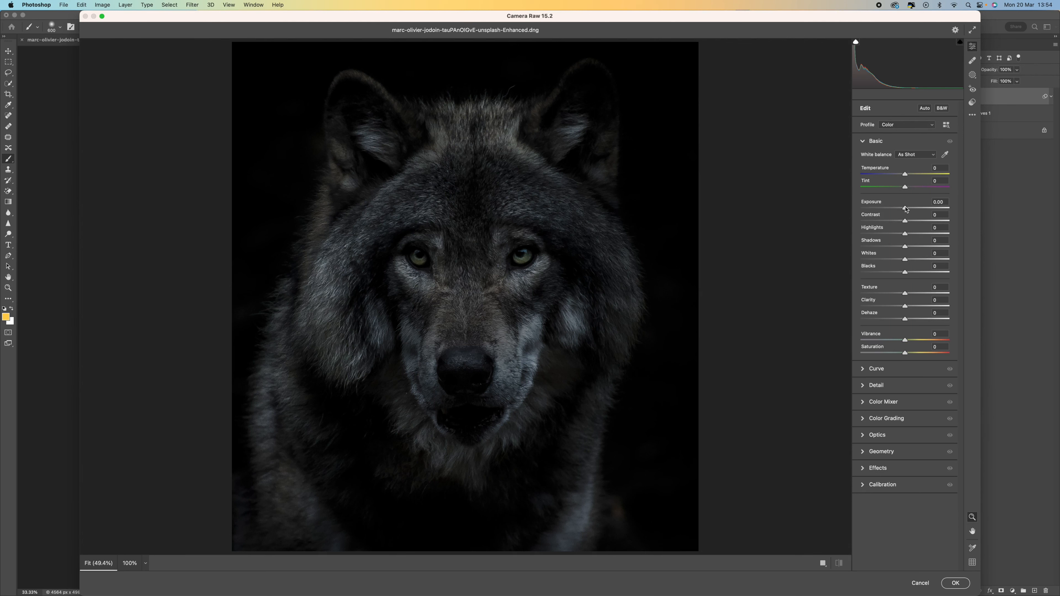
{"action": "left_click_drag", "start_coordinate": [906, 208], "coordinate": [900, 209]}
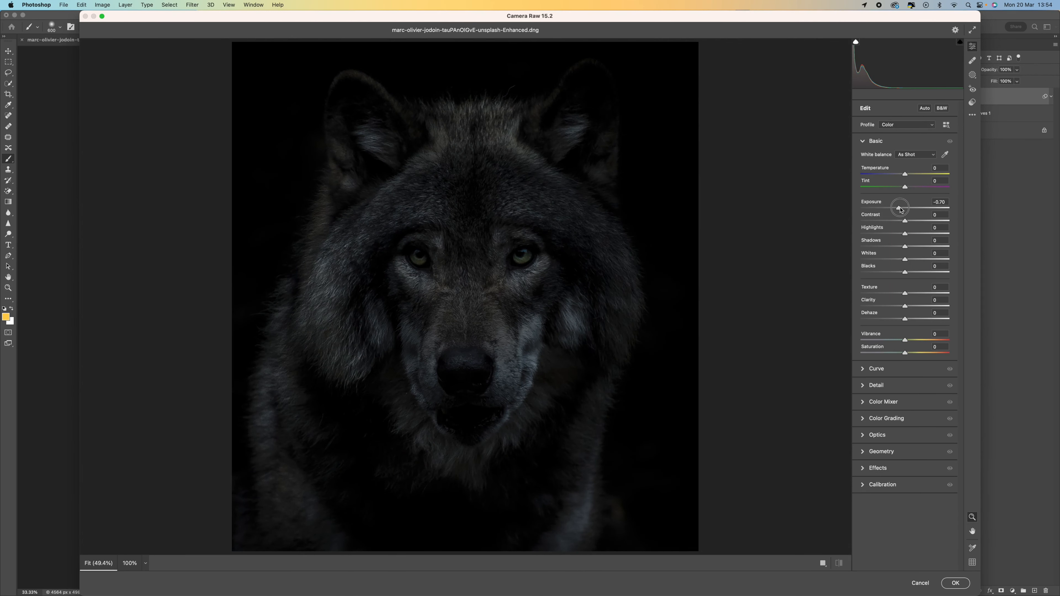
{"action": "left_click_drag", "start_coordinate": [904, 221], "coordinate": [899, 274]}
{"action": "left_click_drag", "start_coordinate": [900, 211], "coordinate": [901, 211]}
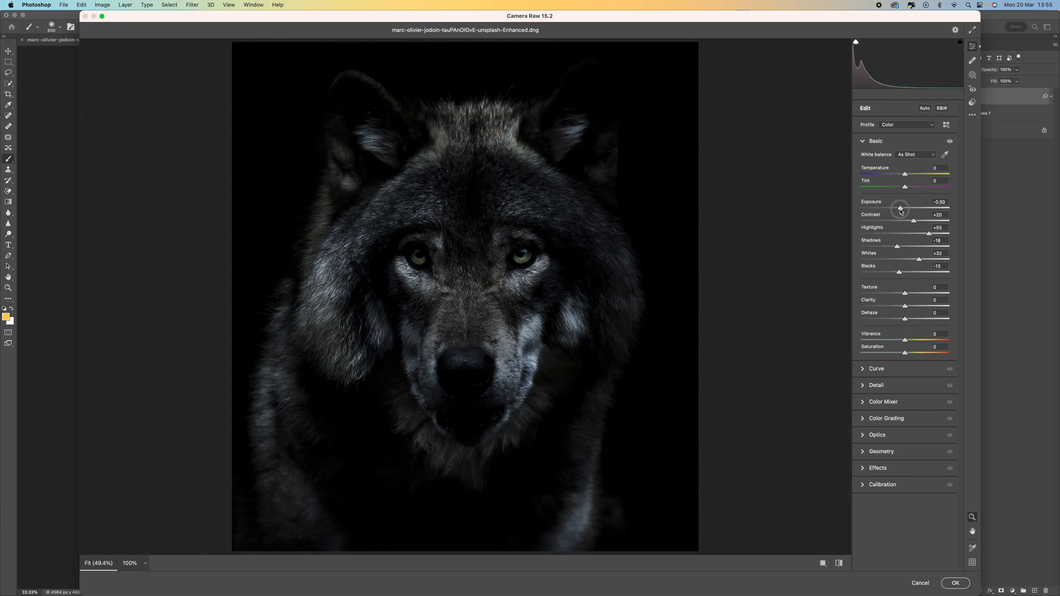
{"action": "left_click_drag", "start_coordinate": [900, 211], "coordinate": [901, 212]}
Fine-tune texture, clarity, dehaze, vibrance and saturation in the Basic adjustments
{"action": "mouse_move", "coordinate": [905, 294]}
{"action": "left_mouse_down"}
{"action": "mouse_move", "coordinate": [887, 294]}
{"action": "mouse_move", "coordinate": [914, 309]}
{"action": "left_mouse_up"}
{"action": "left_click_drag", "start_coordinate": [914, 308], "coordinate": [896, 320]}
{"action": "left_click_drag", "start_coordinate": [905, 341], "coordinate": [913, 354]}
Set the parametric curve to Highlights +43, Lights +33, Darks +5 and Shadows +9, and add some sharpening
{"action": "left_click", "coordinate": [863, 370]}
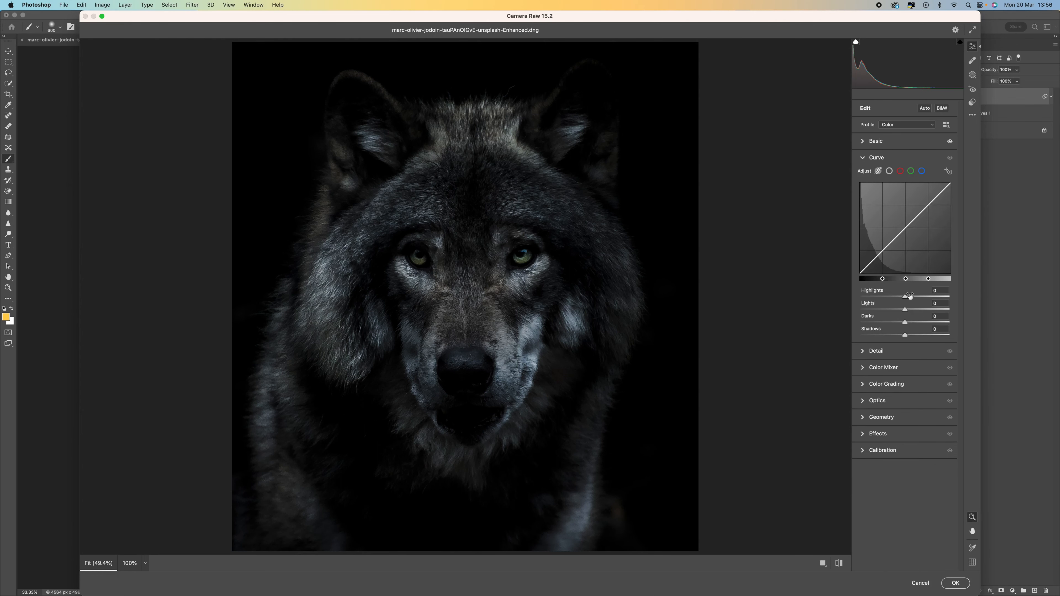
{"action": "left_click_drag", "start_coordinate": [905, 297], "coordinate": [909, 335]}
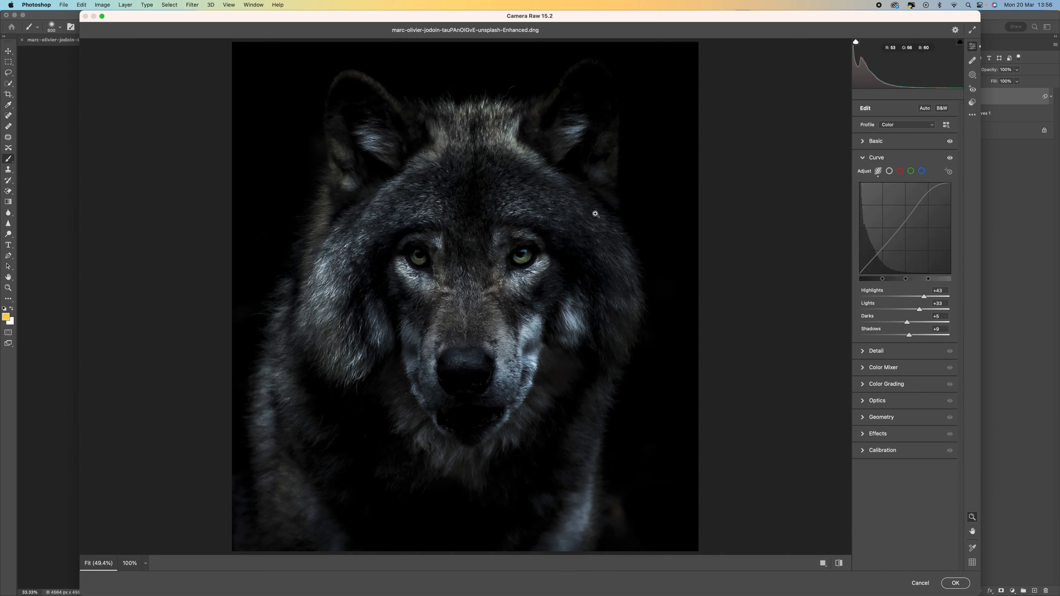
{"action": "left_click", "coordinate": [862, 351]}
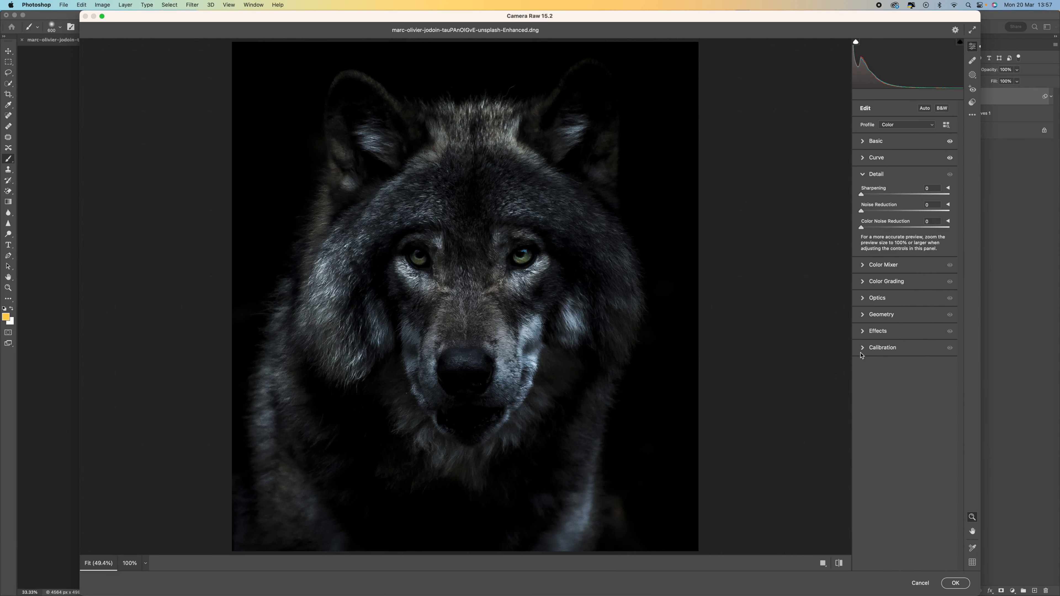
{"action": "left_click_drag", "start_coordinate": [866, 195], "coordinate": [876, 197]}
Shift the hues of the reds, oranges, yellows, blues and purples in the Color Mixer
{"action": "left_click", "coordinate": [862, 265]}
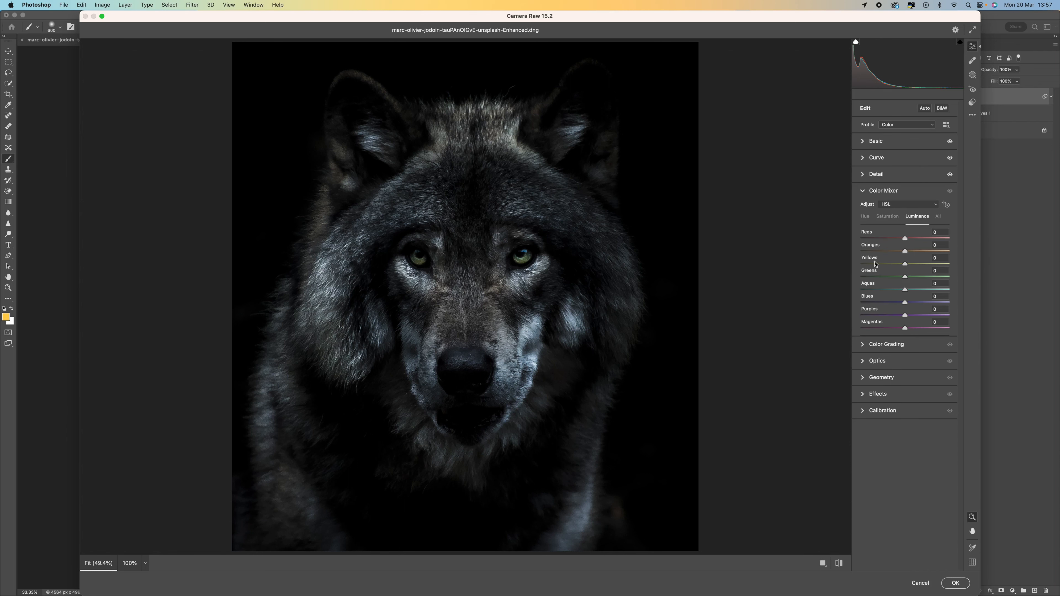
{"action": "left_click", "coordinate": [865, 218]}
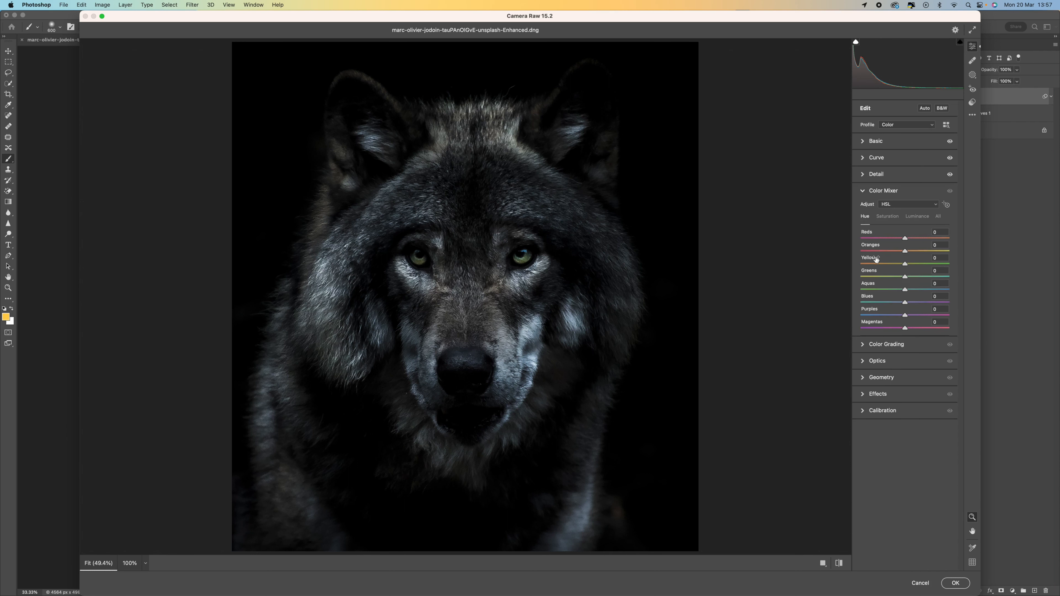
{"action": "left_click_drag", "start_coordinate": [908, 239], "coordinate": [902, 265]}
{"action": "mouse_move", "coordinate": [904, 305]}
{"action": "left_mouse_down"}
{"action": "mouse_move", "coordinate": [929, 302]}
{"action": "mouse_move", "coordinate": [878, 303]}
{"action": "mouse_move", "coordinate": [909, 302]}
{"action": "mouse_move", "coordinate": [881, 303]}
{"action": "mouse_move", "coordinate": [903, 301]}
{"action": "mouse_move", "coordinate": [920, 315]}
{"action": "mouse_move", "coordinate": [893, 316]}
{"action": "mouse_move", "coordinate": [904, 315]}
{"action": "left_mouse_up"}
{"action": "left_click", "coordinate": [887, 216]}
Set the Color Mixer luminance to Reds -1, Oranges +10, Yellows +3 and Blues -18
{"action": "left_click", "coordinate": [913, 216]}
{"action": "mouse_move", "coordinate": [903, 305]}
{"action": "left_mouse_down"}
{"action": "mouse_move", "coordinate": [870, 304]}
{"action": "mouse_move", "coordinate": [903, 303]}
{"action": "left_mouse_up"}
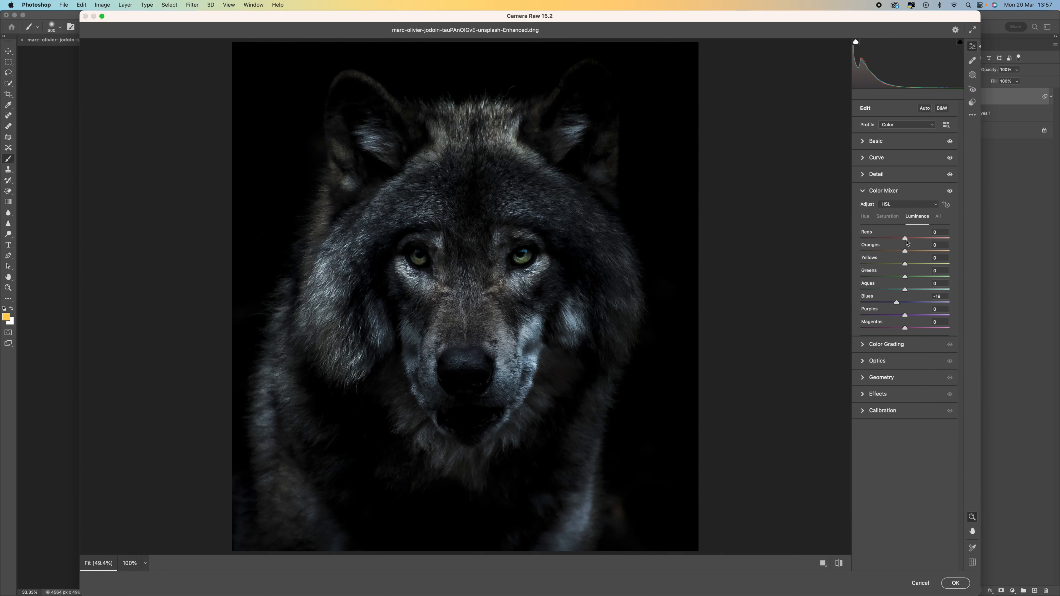
{"action": "mouse_move", "coordinate": [905, 253]}
{"action": "left_mouse_down"}
{"action": "mouse_move", "coordinate": [893, 252]}
{"action": "mouse_move", "coordinate": [914, 263]}
{"action": "mouse_move", "coordinate": [898, 262]}
{"action": "mouse_move", "coordinate": [912, 262]}
{"action": "mouse_move", "coordinate": [922, 241]}
{"action": "mouse_move", "coordinate": [906, 241]}
{"action": "left_mouse_up"}
{"action": "left_click_drag", "start_coordinate": [902, 250], "coordinate": [909, 250]}
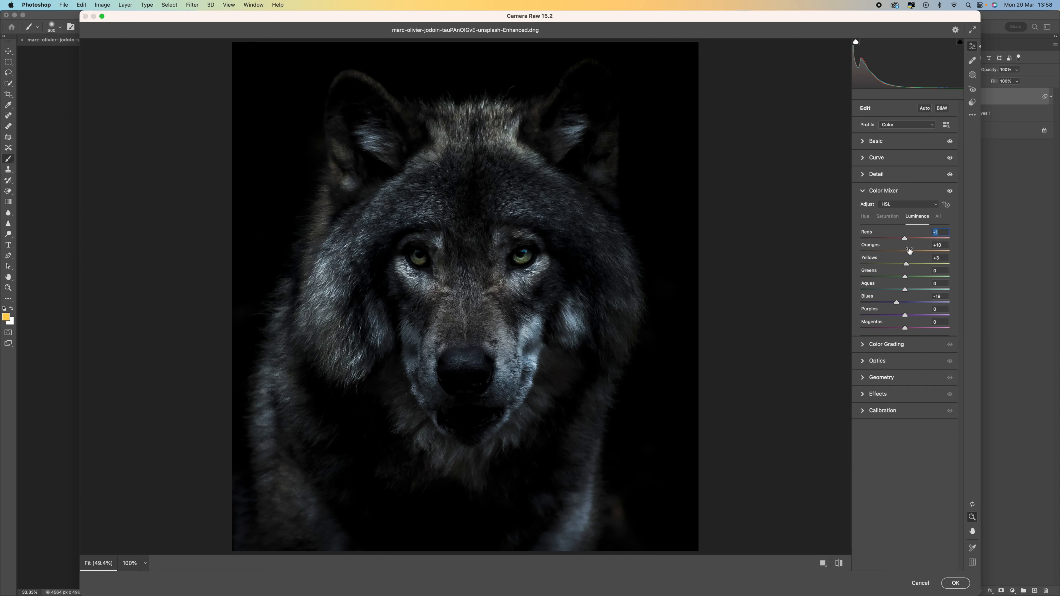
Adjust the hue and saturation of the red, green and blue primaries in Calibration and apply the Camera Raw filter
{"action": "left_click", "coordinate": [865, 414]}
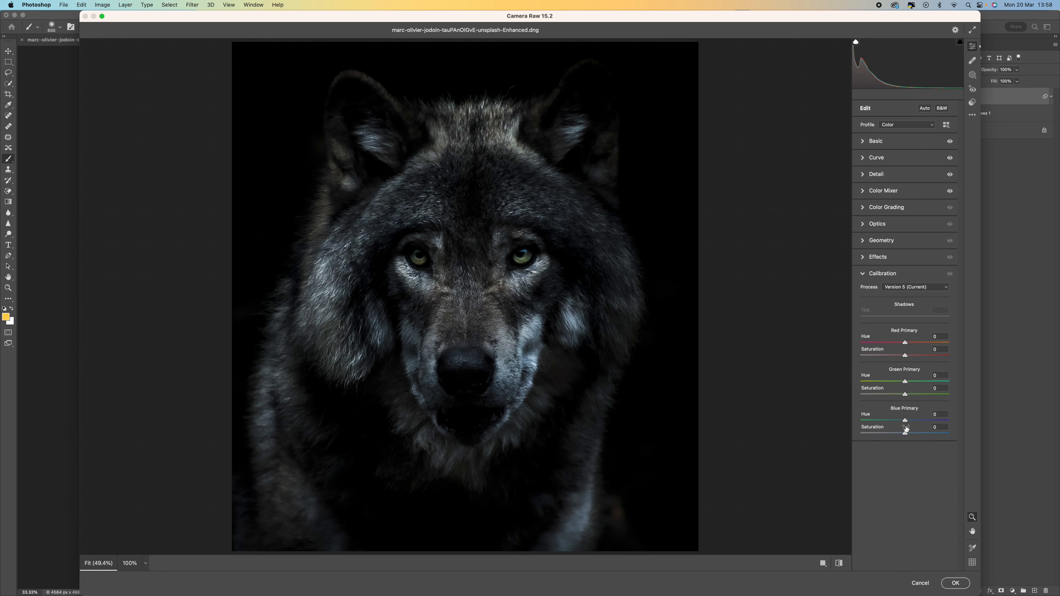
{"action": "mouse_move", "coordinate": [905, 422]}
{"action": "left_mouse_down"}
{"action": "mouse_move", "coordinate": [941, 421]}
{"action": "mouse_move", "coordinate": [859, 421]}
{"action": "mouse_move", "coordinate": [931, 421]}
{"action": "mouse_move", "coordinate": [886, 421]}
{"action": "mouse_move", "coordinate": [905, 421]}
{"action": "left_mouse_up"}
{"action": "left_click_drag", "start_coordinate": [905, 343], "coordinate": [911, 394]}
{"action": "left_click_drag", "start_coordinate": [905, 434], "coordinate": [915, 434]}
{"action": "left_click", "coordinate": [955, 583]}
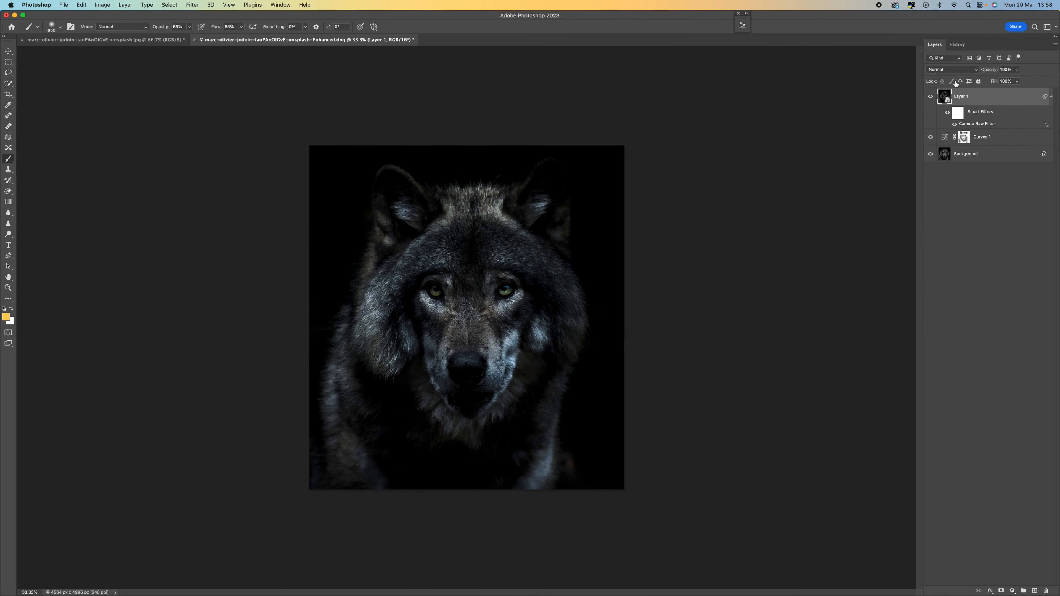
Toggle the visibility of the filtered smart object layer to compare the image before and after
{"action": "left_click", "coordinate": [931, 97]}
{"action": "left_click", "coordinate": [930, 96]}
{"action": "left_click", "coordinate": [930, 96]}
{"action": "left_click", "coordinate": [930, 97]}
{"action": "left_click", "coordinate": [930, 96]}
{"action": "left_click", "coordinate": [931, 97]}
Create a new layer, fill it with 50% Gray and set its blend mode to Overlay
{"action": "left_click", "coordinate": [1034, 591]}
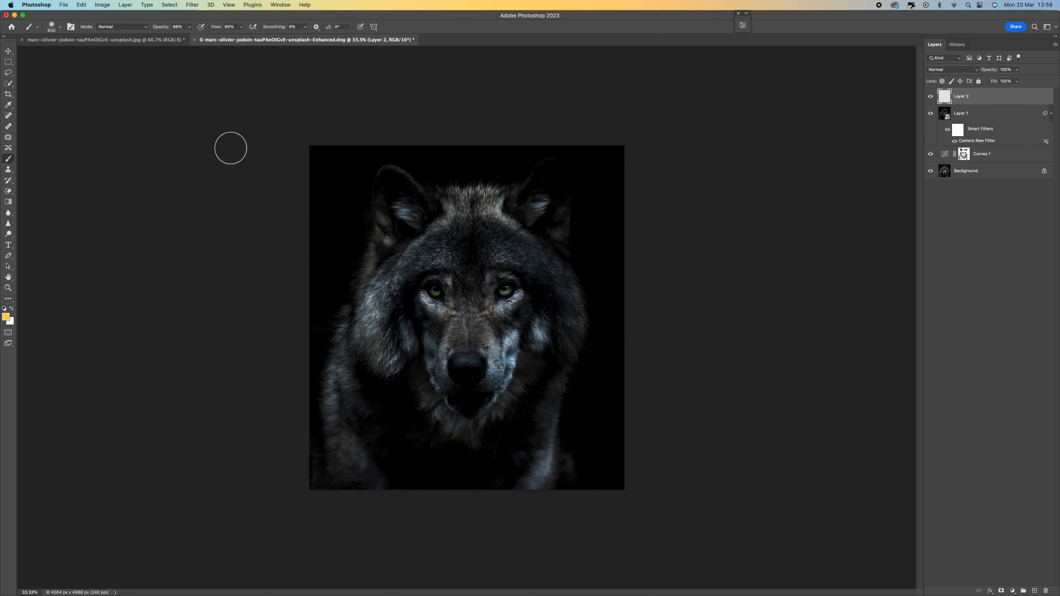
{"action": "left_click", "coordinate": [81, 5]}
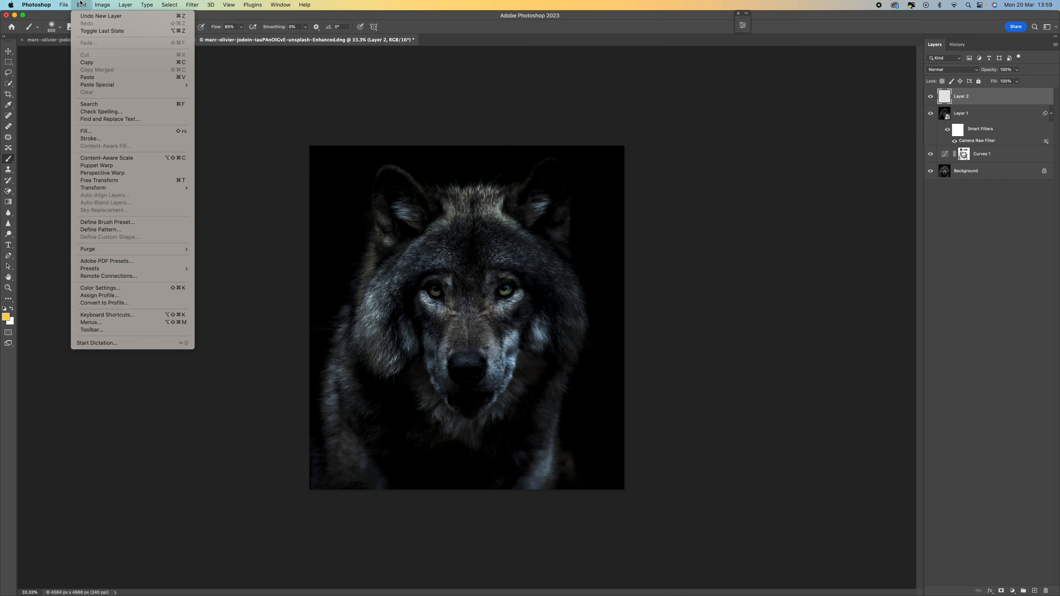
{"action": "left_click", "coordinate": [100, 130]}
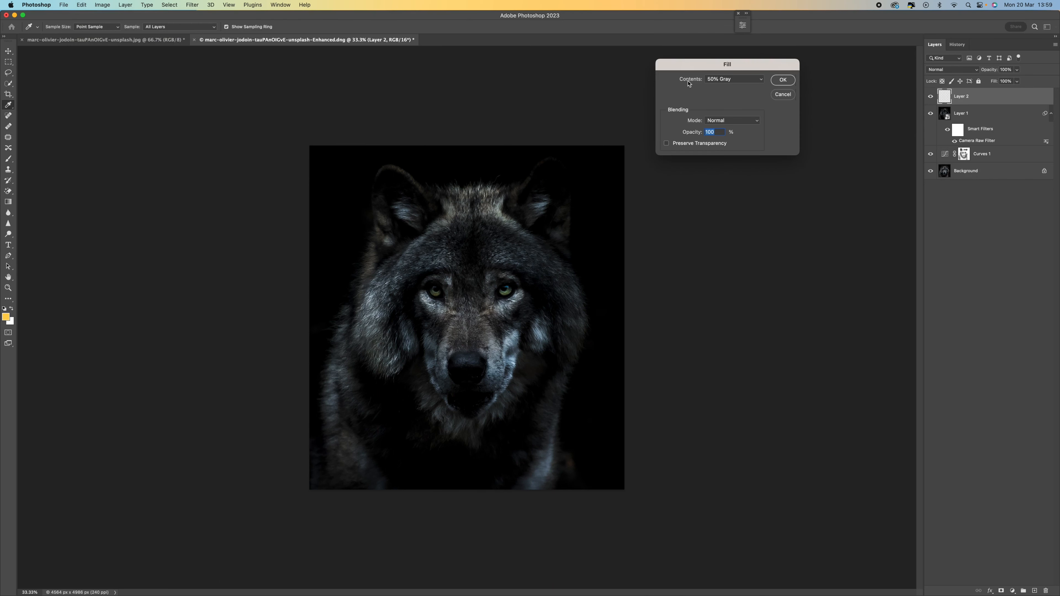
{"action": "left_click", "coordinate": [726, 80]}
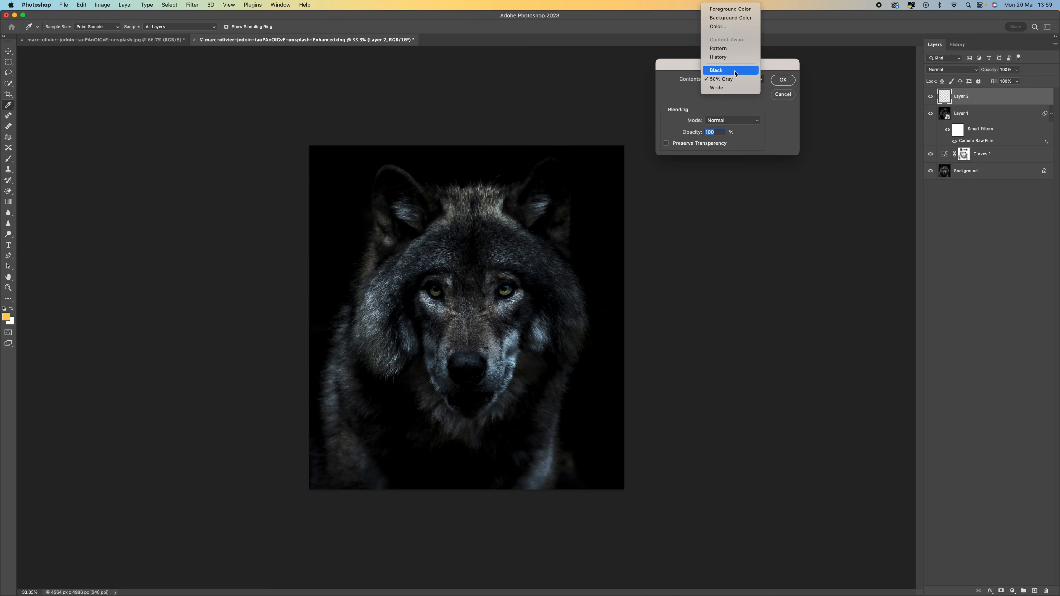
{"action": "left_click", "coordinate": [737, 83]}
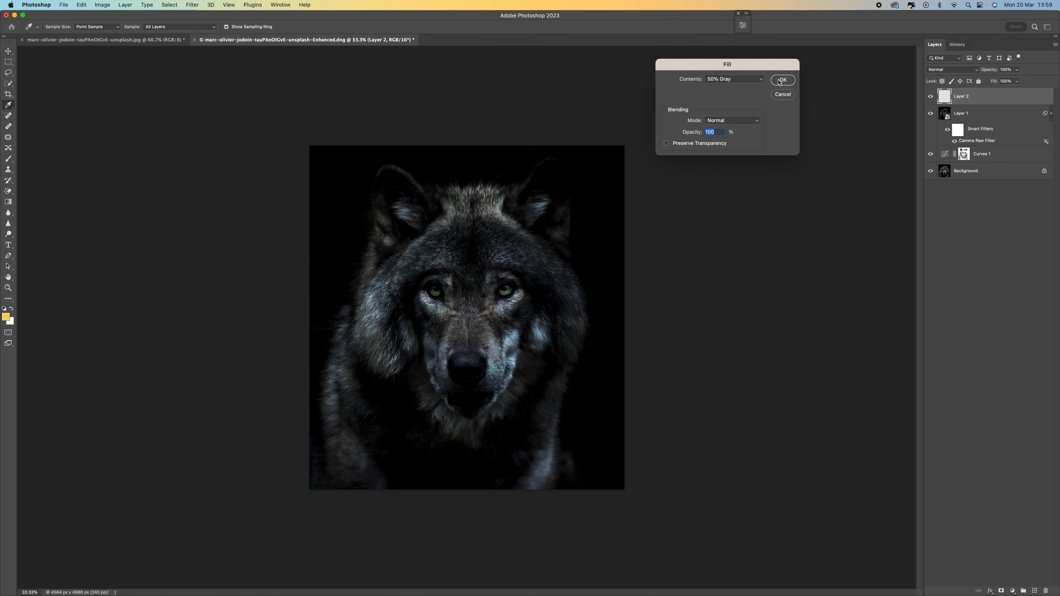
{"action": "left_click", "coordinate": [781, 80]}
{"action": "key", "text": "b"}
{"action": "left_click", "coordinate": [956, 70]}
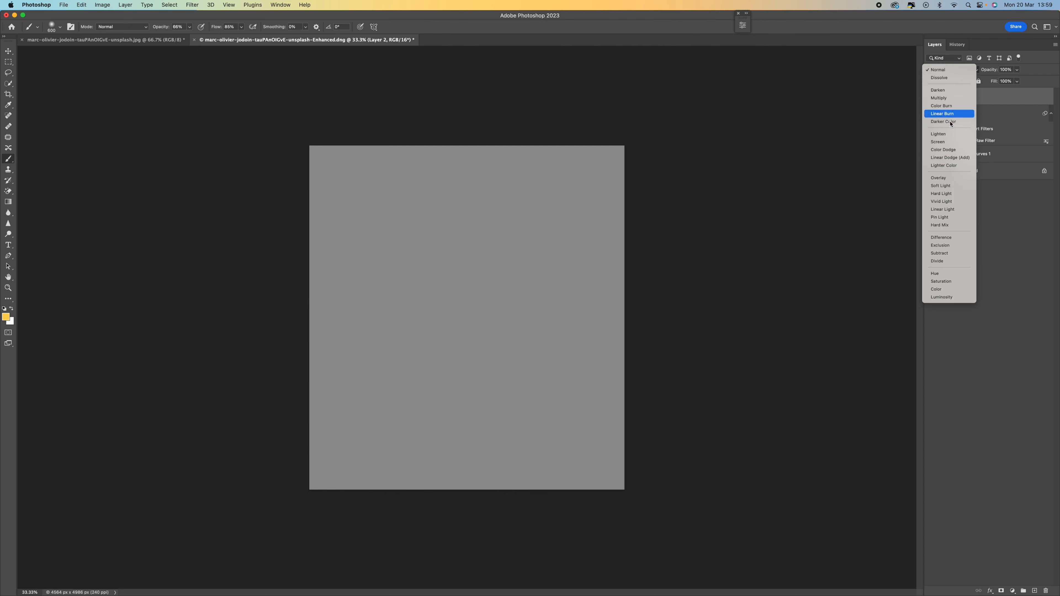
{"action": "left_click", "coordinate": [949, 180]}
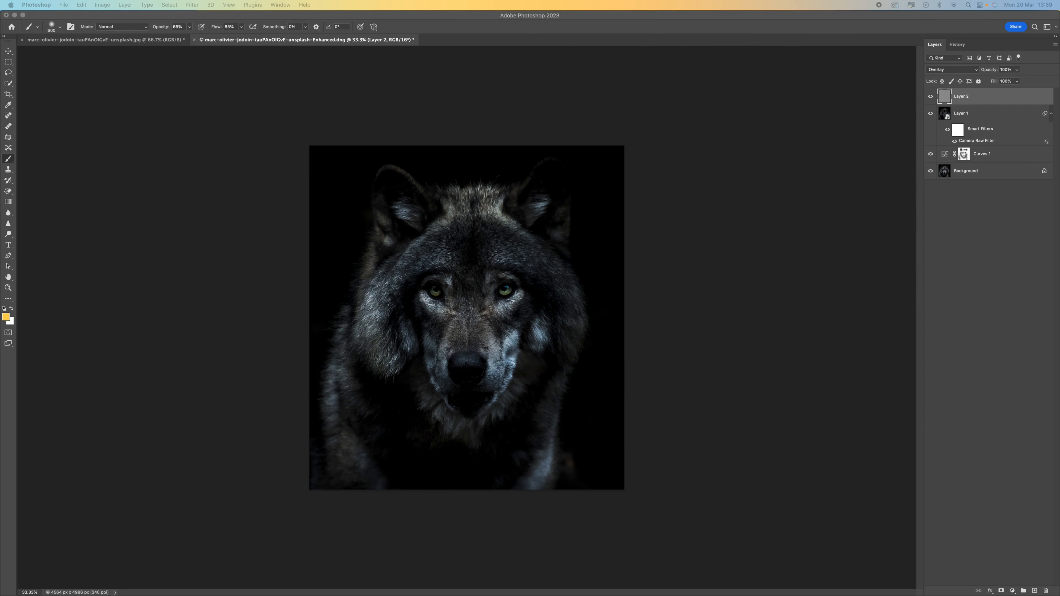
Brighten both of the wolf's eyes on the gray overlay layer using the Dodge tool with a small brush
{"action": "left_click", "coordinate": [8, 232]}
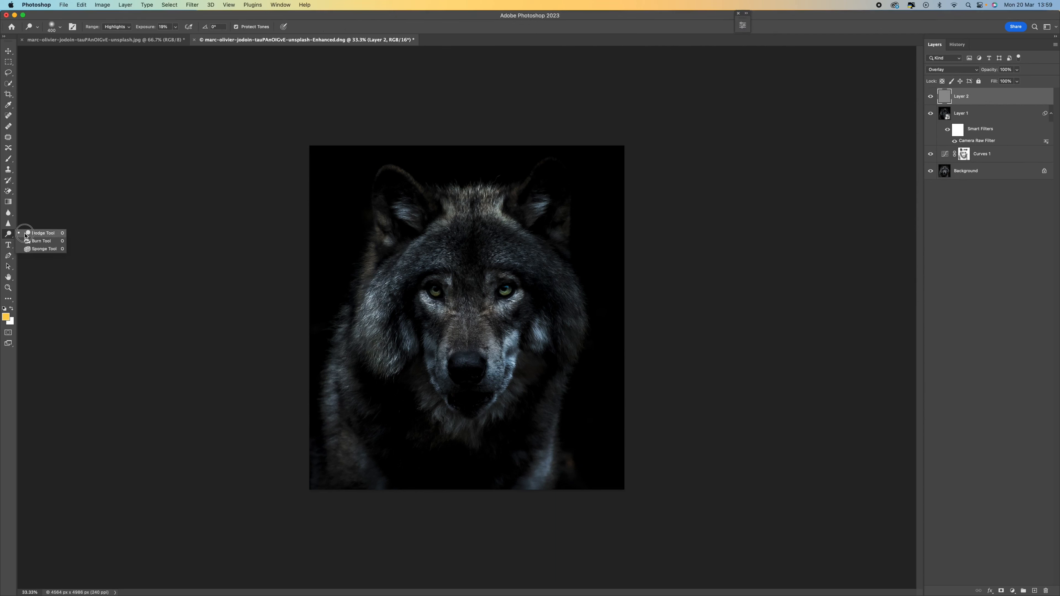
{"action": "left_click", "coordinate": [40, 233]}
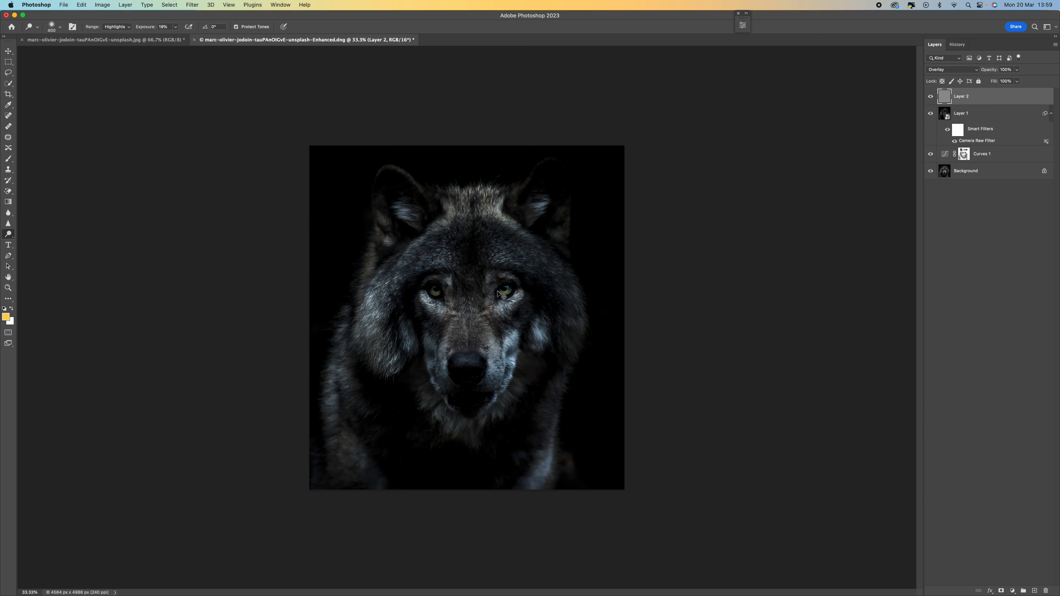
{"action": "key", "text": "super+plus"}
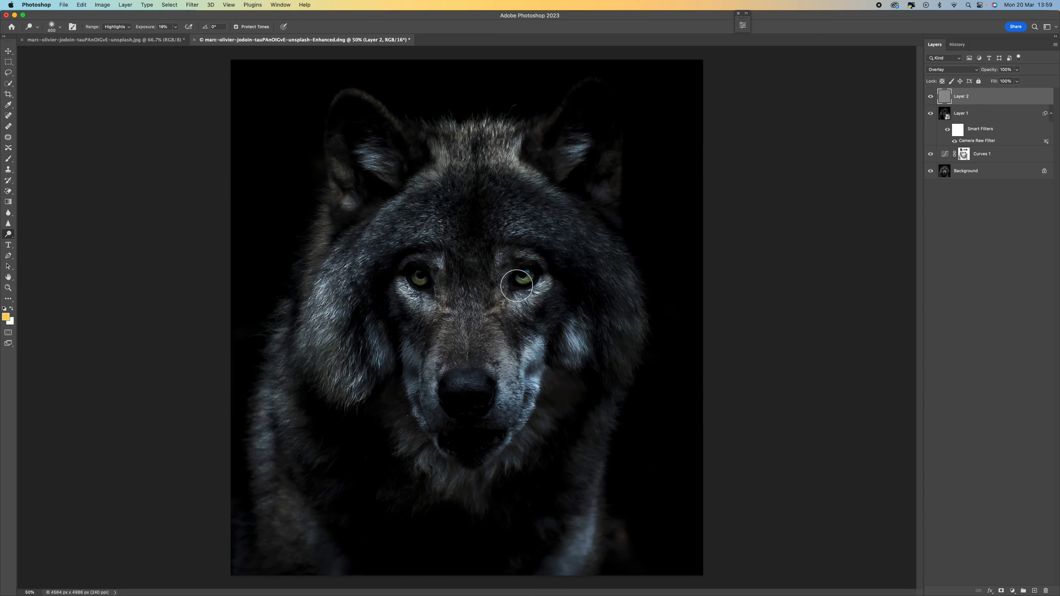
{"action": "key", "text": "bracketleft"}
{"action": "key", "text": "bracketleft"}
{"action": "key", "text": "bracketleft"}
{"action": "left_click_drag", "start_coordinate": [530, 275], "coordinate": [527, 267]}
{"action": "left_click_drag", "start_coordinate": [423, 280], "coordinate": [408, 278]}
Dodge the fur along the cheek and body on the image's left side with a 300 px brush
{"action": "key", "text": "bracketright"}
{"action": "key", "text": "bracketright"}
{"action": "mouse_move", "coordinate": [328, 281]}
{"action": "left_mouse_down"}
{"action": "mouse_move", "coordinate": [306, 330]}
{"action": "mouse_move", "coordinate": [317, 296]}
{"action": "mouse_move", "coordinate": [332, 317]}
{"action": "mouse_move", "coordinate": [375, 333]}
{"action": "mouse_move", "coordinate": [379, 357]}
{"action": "mouse_move", "coordinate": [346, 403]}
{"action": "mouse_move", "coordinate": [340, 368]}
{"action": "mouse_move", "coordinate": [260, 440]}
{"action": "mouse_move", "coordinate": [309, 533]}
{"action": "left_mouse_up"}
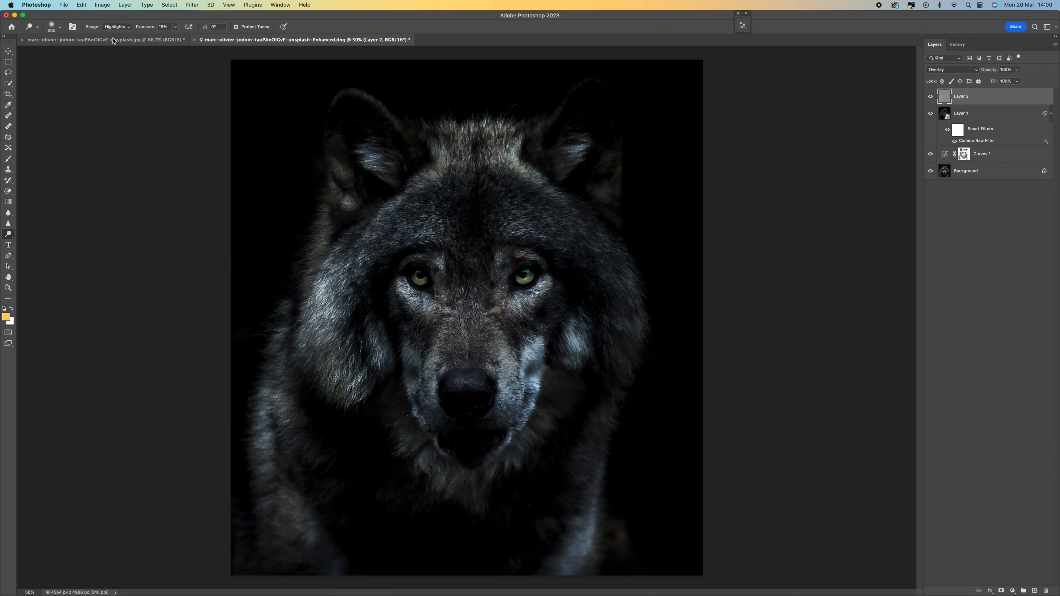
Dodge highlights in the fur on both sides of the lower body and along the bridge of the wolf's nose
{"action": "left_click", "coordinate": [118, 27]}
{"action": "left_click", "coordinate": [116, 27]}
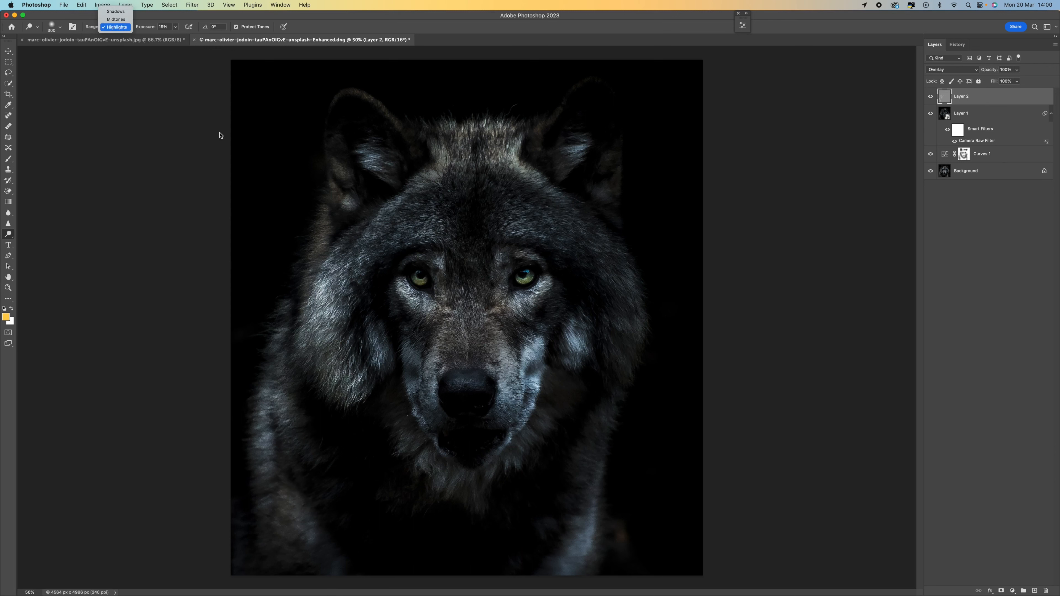
{"action": "mouse_move", "coordinate": [540, 379]}
{"action": "left_mouse_down"}
{"action": "mouse_move", "coordinate": [623, 268]}
{"action": "mouse_move", "coordinate": [589, 228]}
{"action": "mouse_move", "coordinate": [577, 138]}
{"action": "mouse_move", "coordinate": [474, 135]}
{"action": "mouse_move", "coordinate": [382, 163]}
{"action": "mouse_move", "coordinate": [367, 201]}
{"action": "left_mouse_up"}
{"action": "mouse_move", "coordinate": [312, 558]}
{"action": "left_mouse_down"}
{"action": "mouse_move", "coordinate": [278, 509]}
{"action": "mouse_move", "coordinate": [284, 556]}
{"action": "mouse_move", "coordinate": [290, 509]}
{"action": "left_mouse_up"}
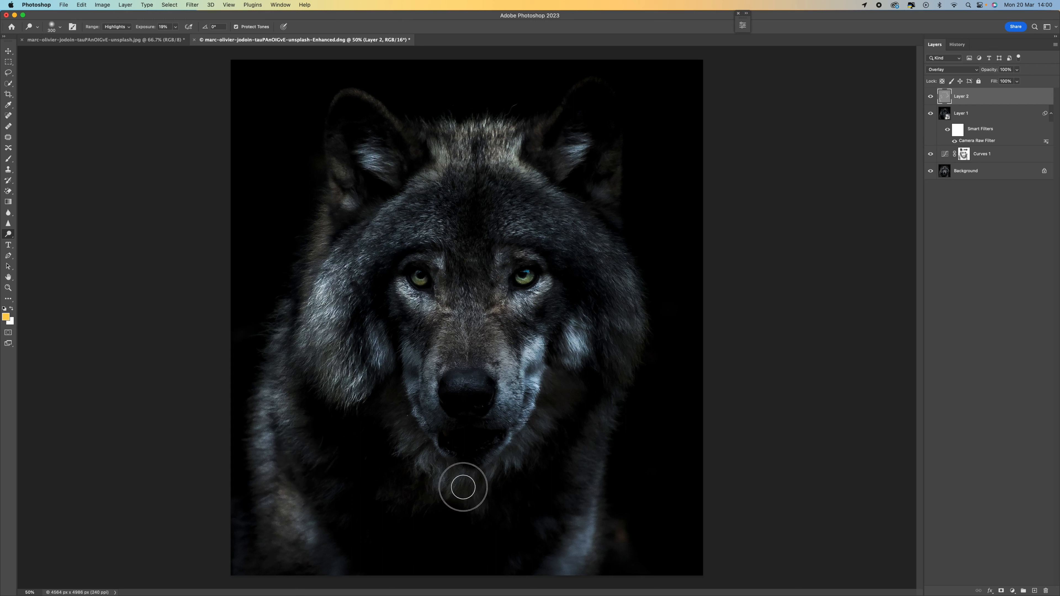
{"action": "left_click_drag", "start_coordinate": [584, 535], "coordinate": [570, 561]}
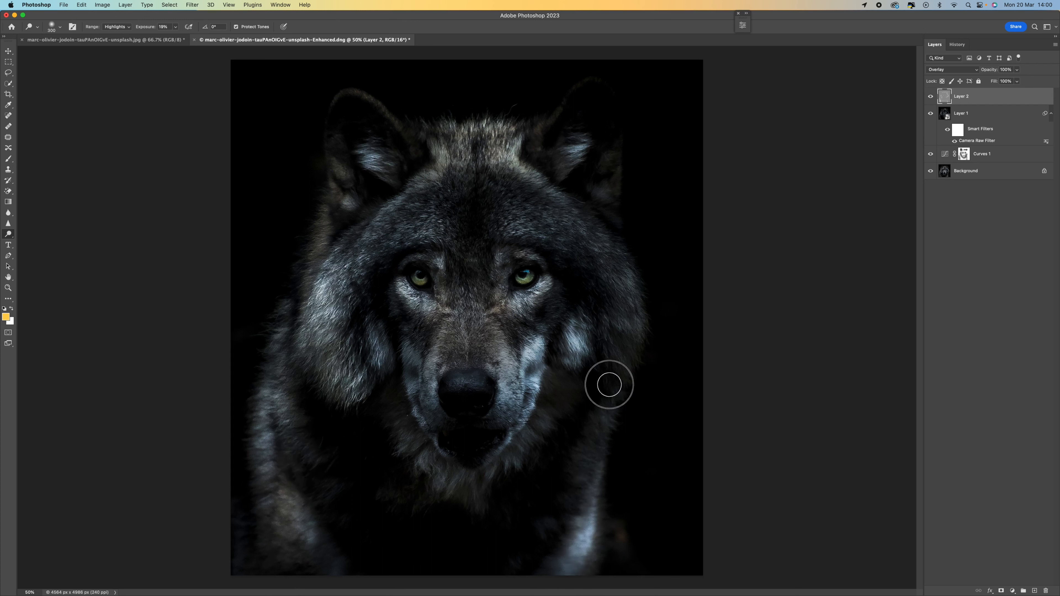
{"action": "left_click_drag", "start_coordinate": [468, 295], "coordinate": [455, 341]}
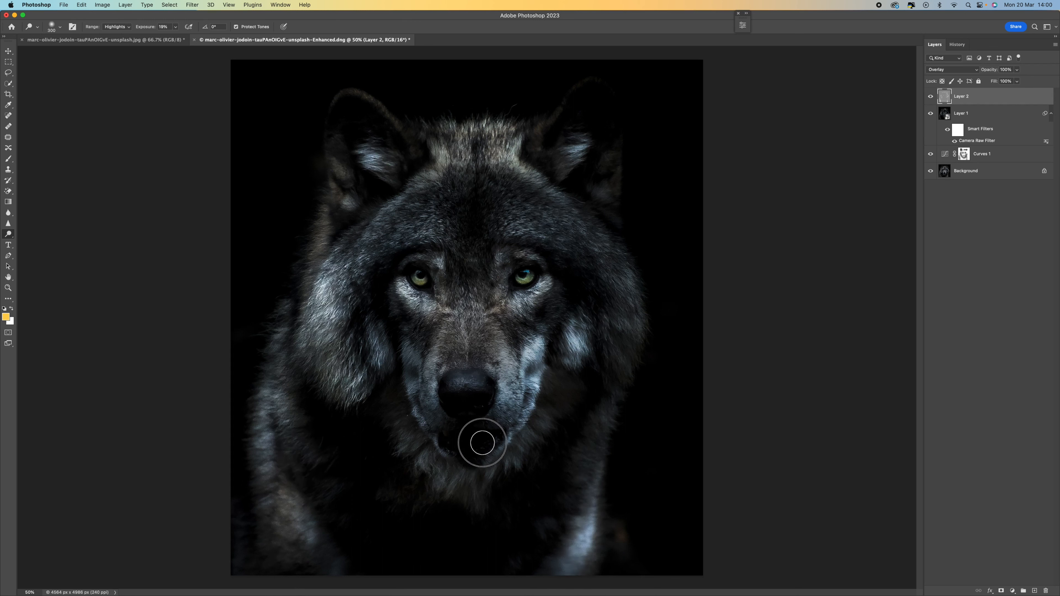
Set the Dodge range to Shadows and brighten the dark fur around the wolf's mouth and chin
{"action": "left_click", "coordinate": [124, 30]}
{"action": "left_click", "coordinate": [113, 12]}
{"action": "mouse_move", "coordinate": [445, 440]}
{"action": "left_mouse_down"}
{"action": "mouse_move", "coordinate": [499, 432]}
{"action": "mouse_move", "coordinate": [446, 447]}
{"action": "mouse_move", "coordinate": [436, 434]}
{"action": "mouse_move", "coordinate": [488, 428]}
{"action": "mouse_move", "coordinate": [454, 424]}
{"action": "mouse_move", "coordinate": [520, 415]}
{"action": "mouse_move", "coordinate": [481, 440]}
{"action": "mouse_move", "coordinate": [459, 403]}
{"action": "mouse_move", "coordinate": [495, 381]}
{"action": "mouse_move", "coordinate": [464, 409]}
{"action": "mouse_move", "coordinate": [457, 402]}
{"action": "mouse_move", "coordinate": [464, 441]}
{"action": "mouse_move", "coordinate": [451, 451]}
{"action": "mouse_move", "coordinate": [557, 407]}
{"action": "mouse_move", "coordinate": [523, 468]}
{"action": "left_mouse_up"}
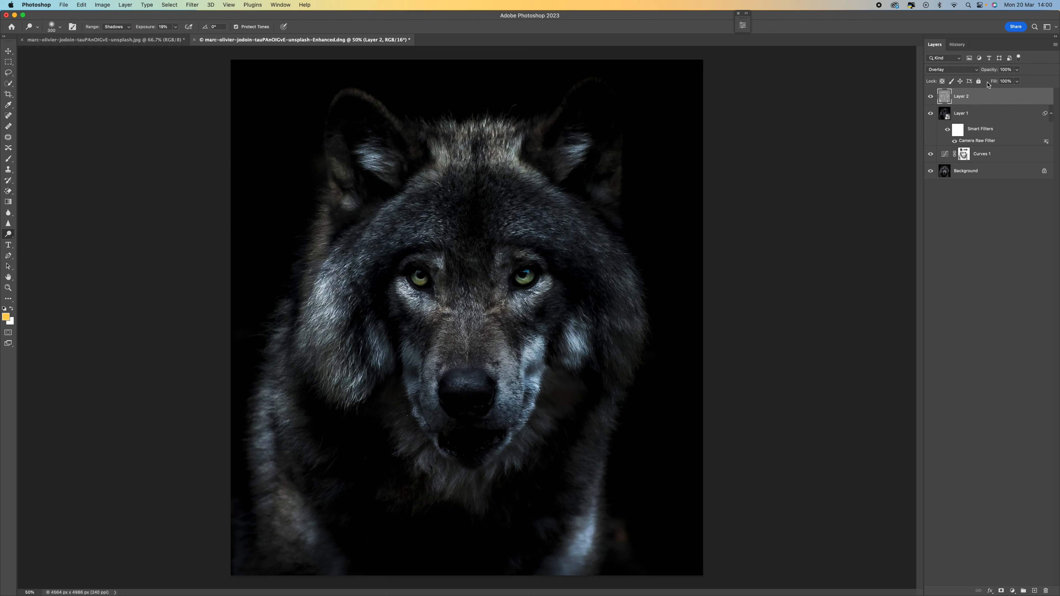
Lower the opacity of the gray overlay layer to 84%
{"action": "left_click", "coordinate": [1017, 81]}
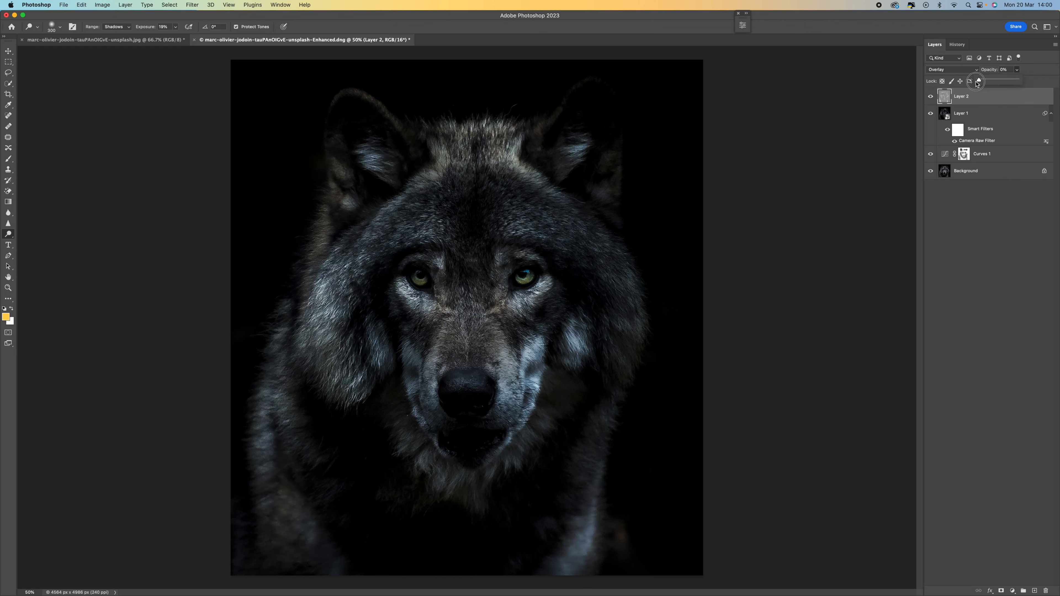
{"action": "left_click_drag", "start_coordinate": [1016, 80], "coordinate": [1012, 83]}
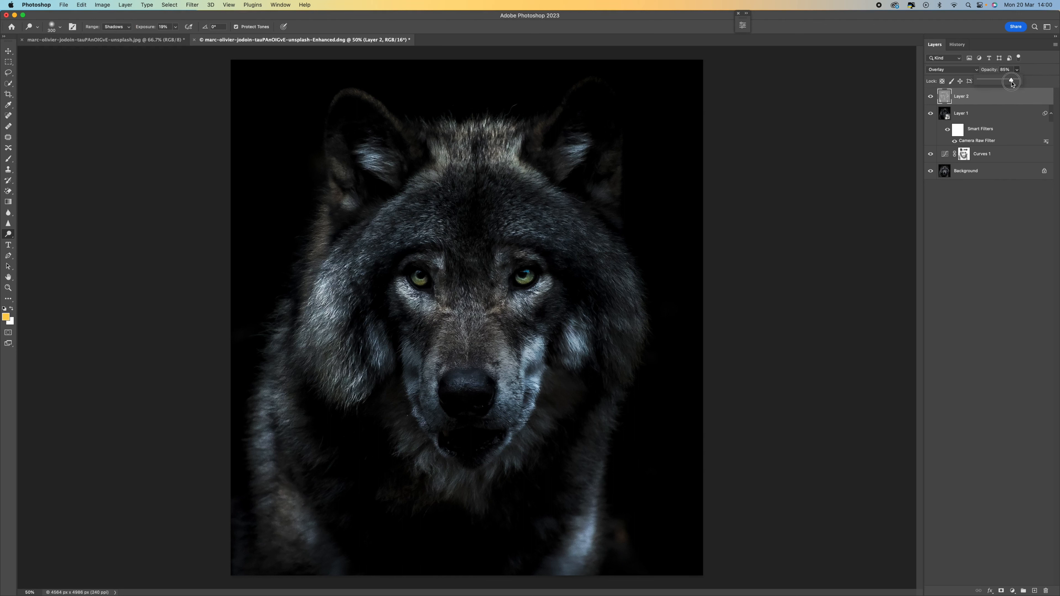
{"action": "left_click", "coordinate": [1046, 84]}
Open the smoke image, the JPEG whose name starts with 360_F_296106209, from the Desktop folder
{"action": "left_click", "coordinate": [64, 5]}
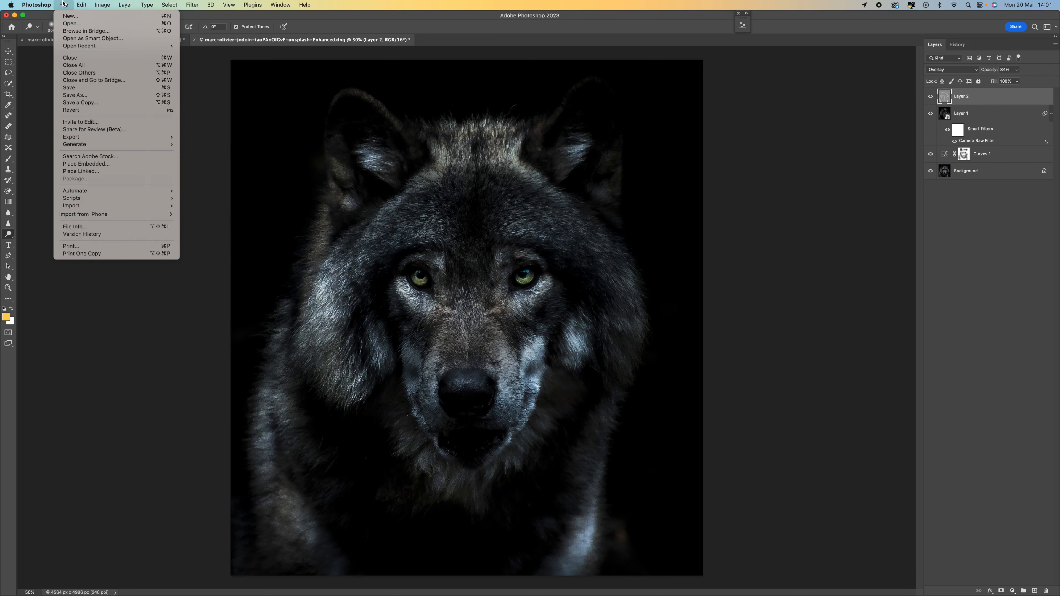
{"action": "left_click", "coordinate": [66, 24]}
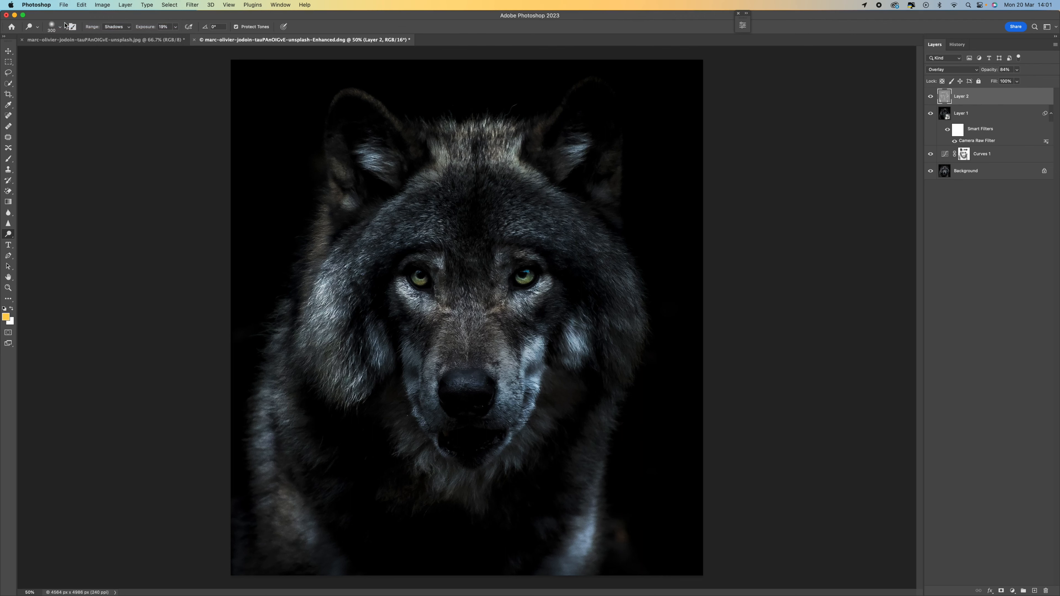
{"action": "left_click", "coordinate": [282, 106]}
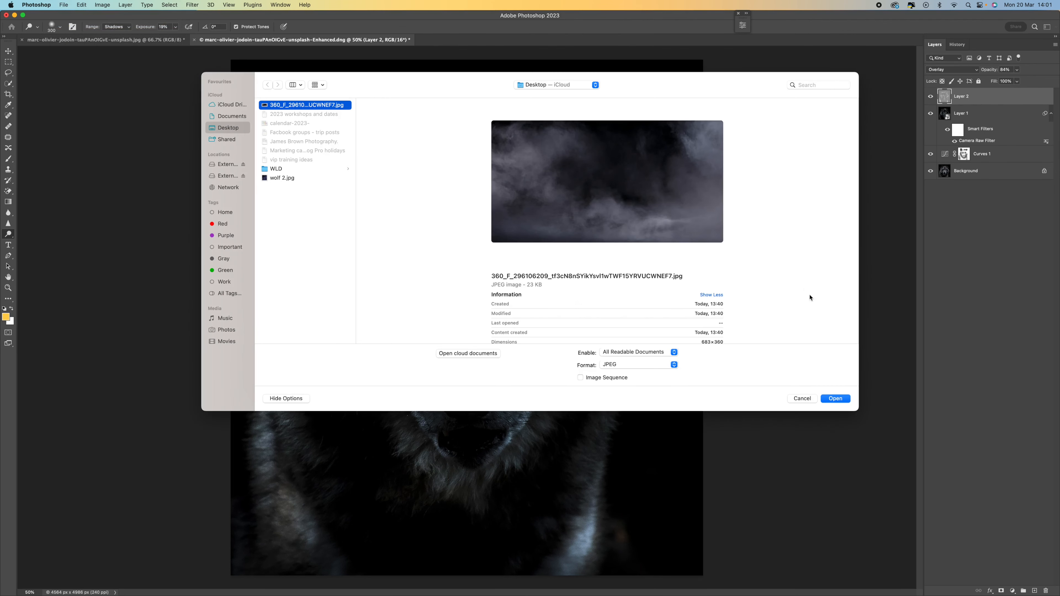
{"action": "left_click", "coordinate": [835, 398]}
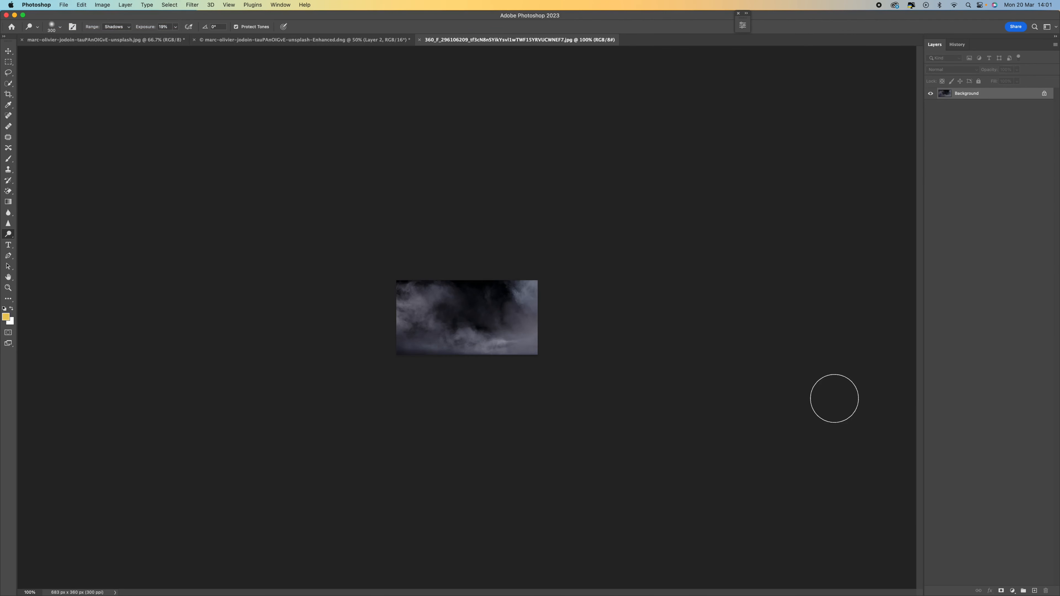
Bring the smoke image into the wolf document as a new layer using the Move tool
{"action": "key", "text": "super+plus"}
{"action": "key", "text": "super+plus"}
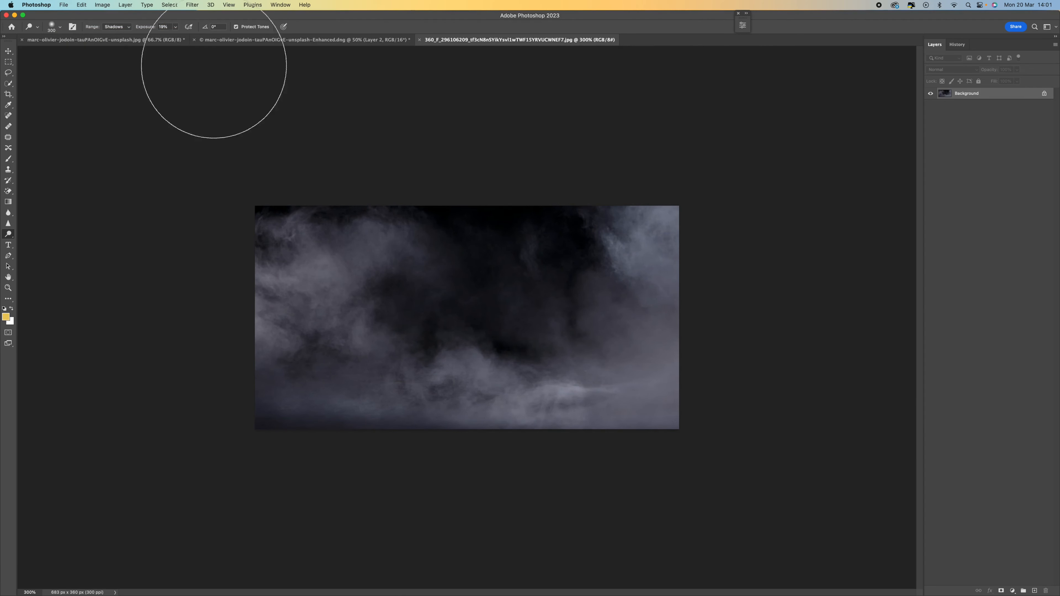
{"action": "left_click", "coordinate": [10, 52]}
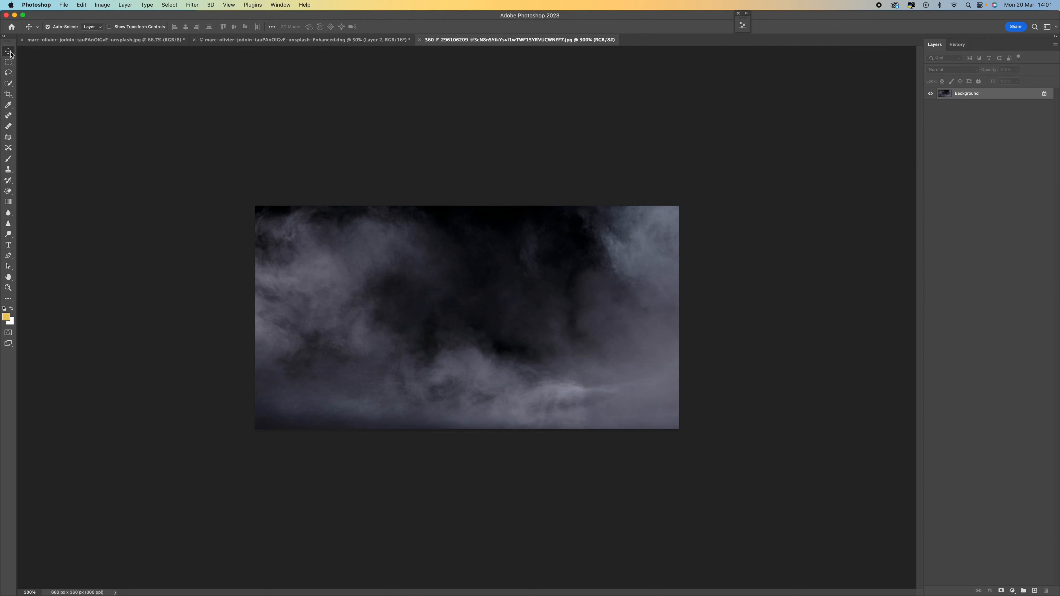
{"action": "left_click", "coordinate": [469, 301]}
{"action": "left_click", "coordinate": [340, 40]}
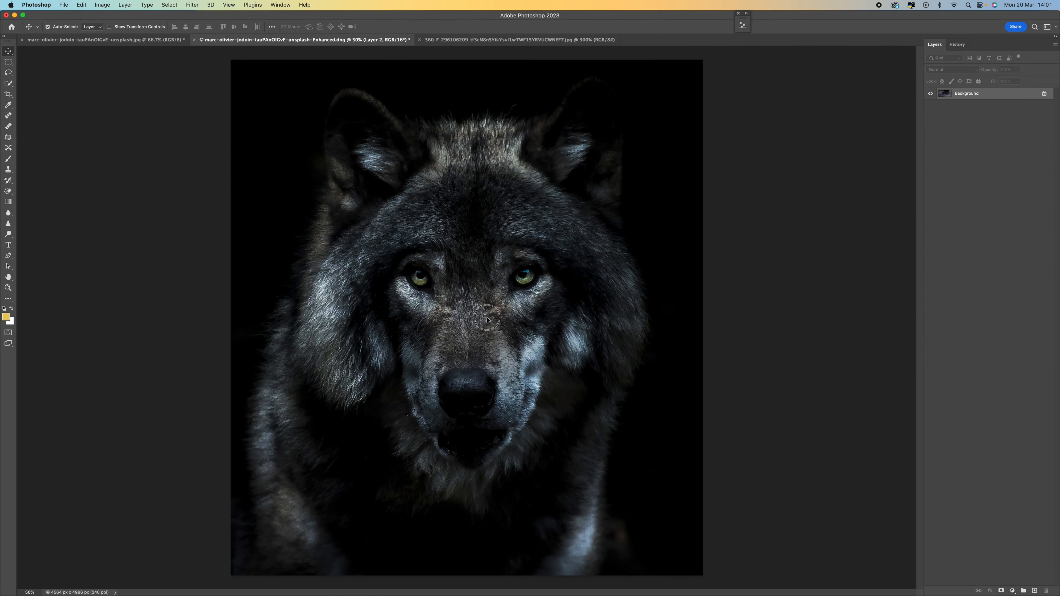
{"action": "key", "text": "super+v"}
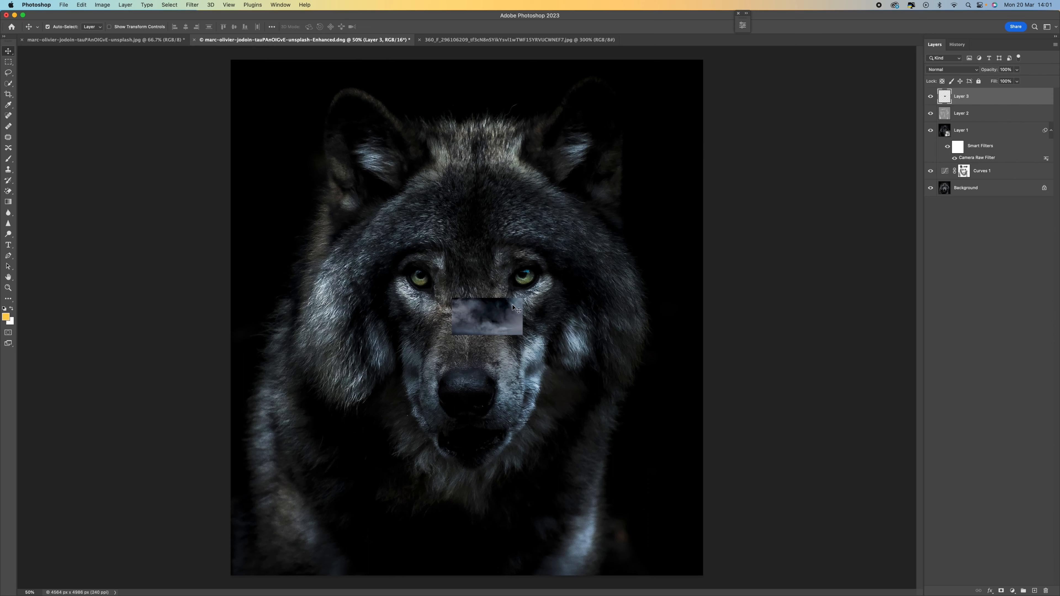
Rotate the smoke layer about 90° counterclockwise and scale it up to cover the whole canvas
{"action": "key", "text": "super+minus"}
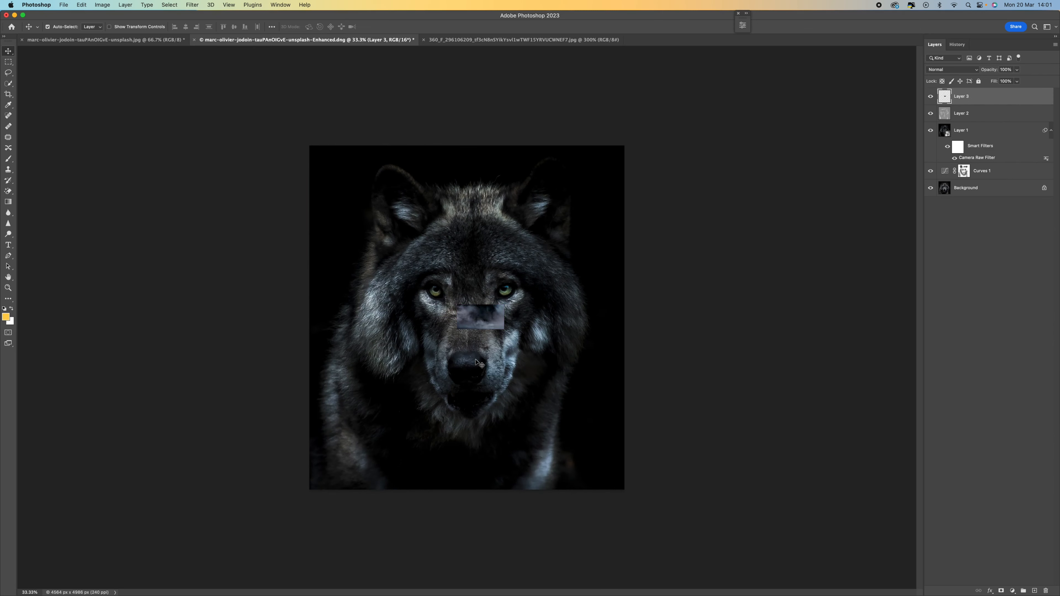
{"action": "key", "text": "super+t"}
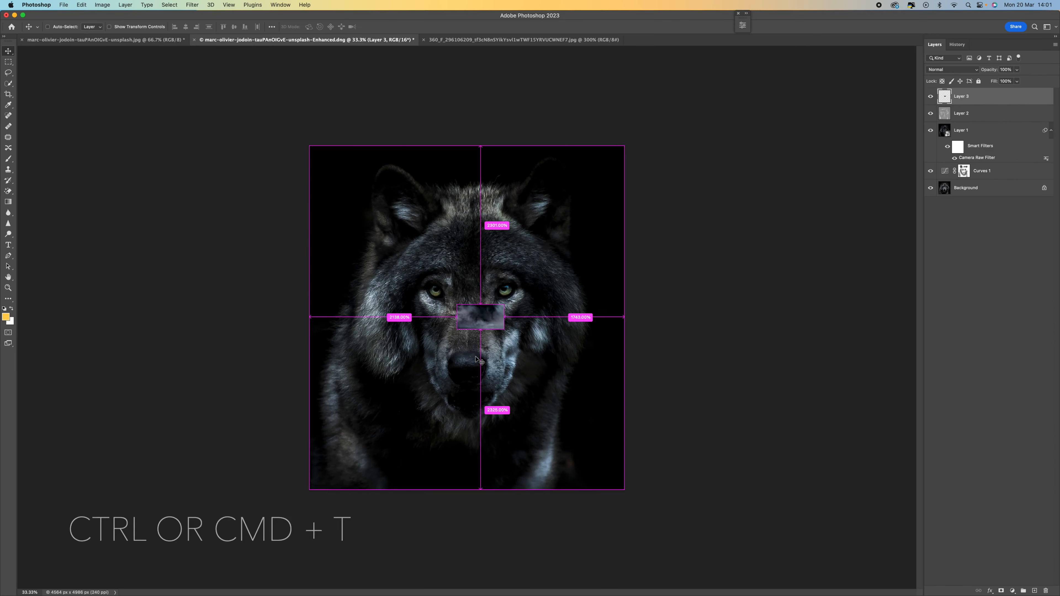
{"action": "left_click_drag", "start_coordinate": [526, 320], "coordinate": [485, 244]}
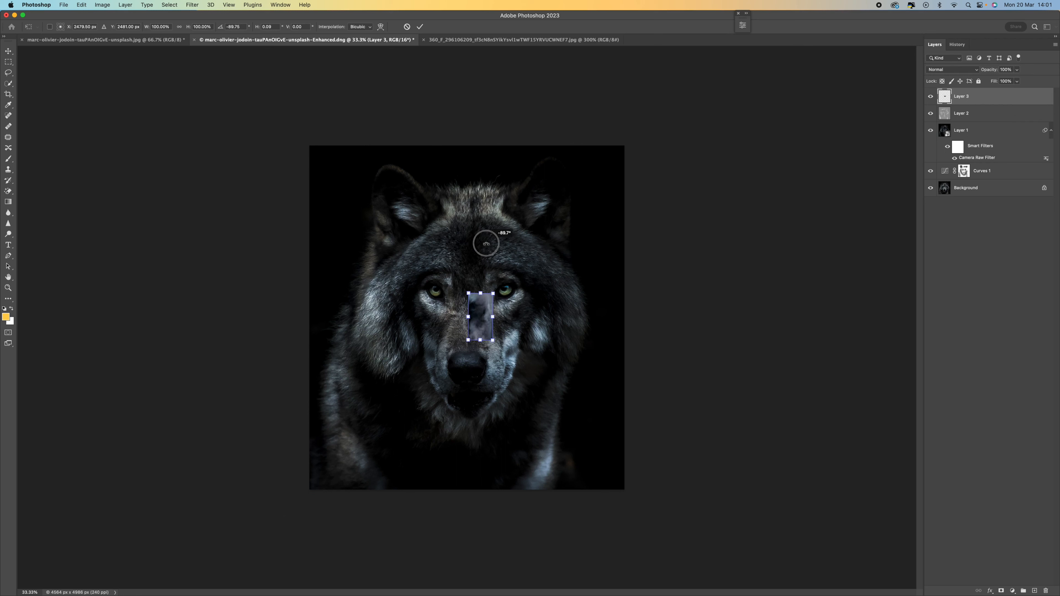
{"action": "left_click_drag", "start_coordinate": [485, 243], "coordinate": [486, 243]}
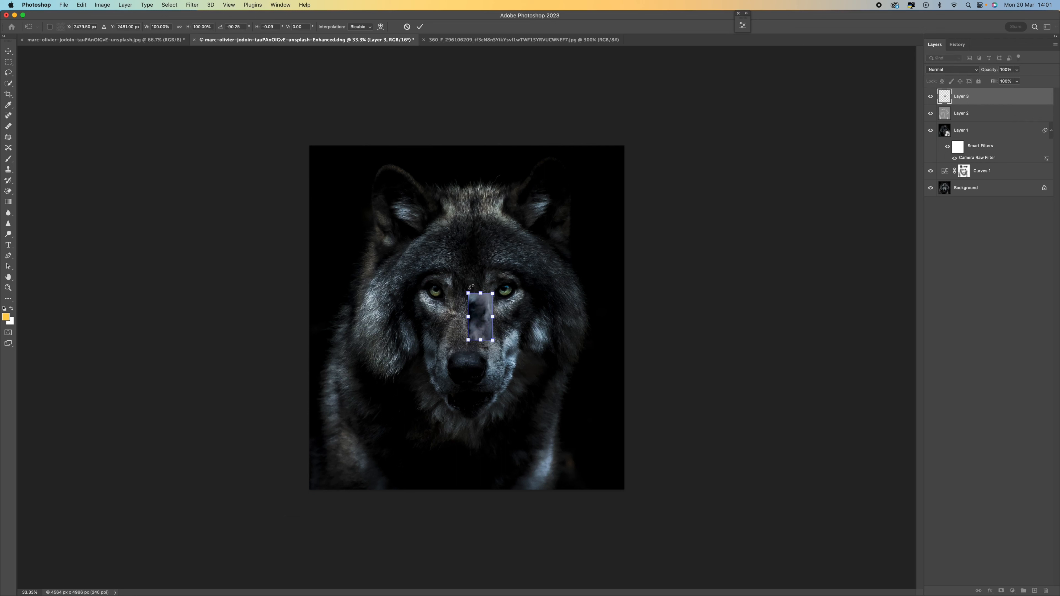
{"action": "left_click_drag", "start_coordinate": [476, 308], "coordinate": [626, 488]}
{"action": "key", "text": "Return"}
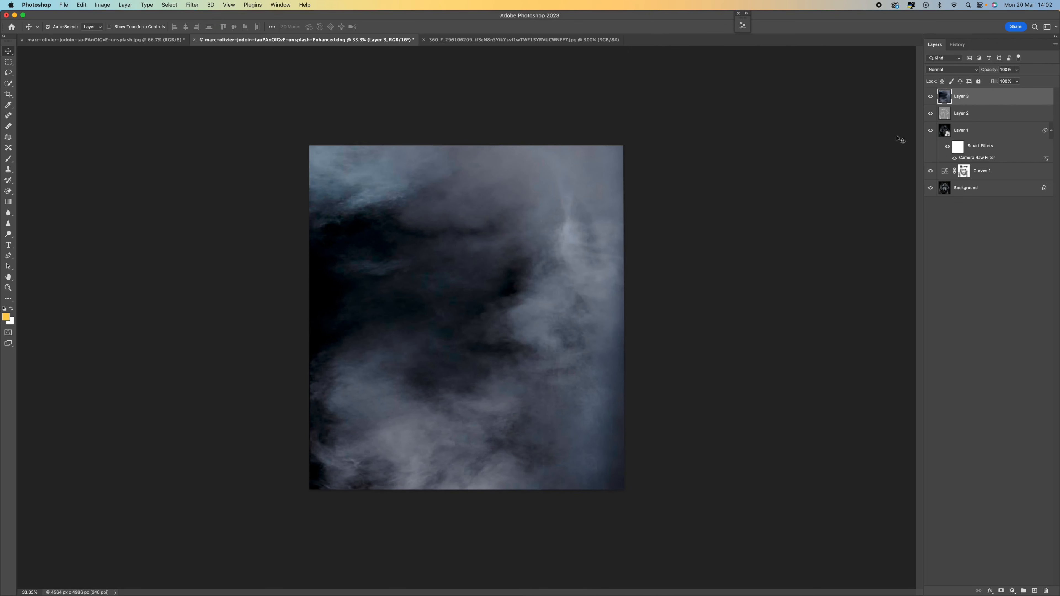
Set the smoke layer's blend mode to Screen and its opacity to 38%
{"action": "left_click", "coordinate": [957, 71]}
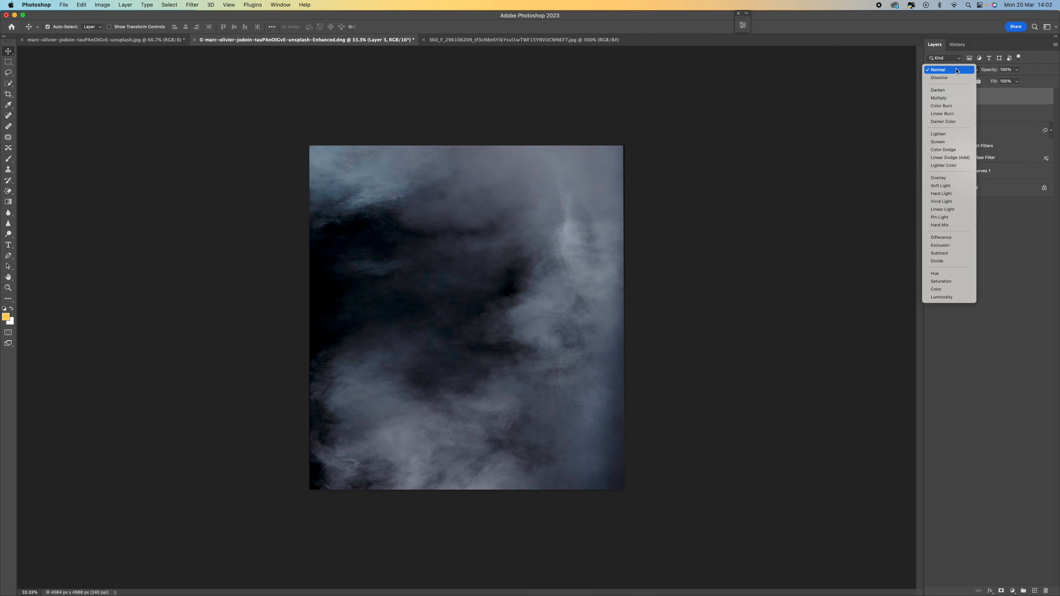
{"action": "left_click", "coordinate": [954, 143]}
{"action": "left_click", "coordinate": [1017, 70]}
{"action": "left_click_drag", "start_coordinate": [1020, 80], "coordinate": [993, 81]}
Shift the smoke layer slightly and stretch its width to about 101.8% so it covers the canvas edges
{"action": "key", "text": "super+t"}
{"action": "left_click_drag", "start_coordinate": [457, 193], "coordinate": [460, 192]}
{"action": "left_click_drag", "start_coordinate": [311, 317], "coordinate": [305, 317]}
{"action": "key", "text": "Return"}
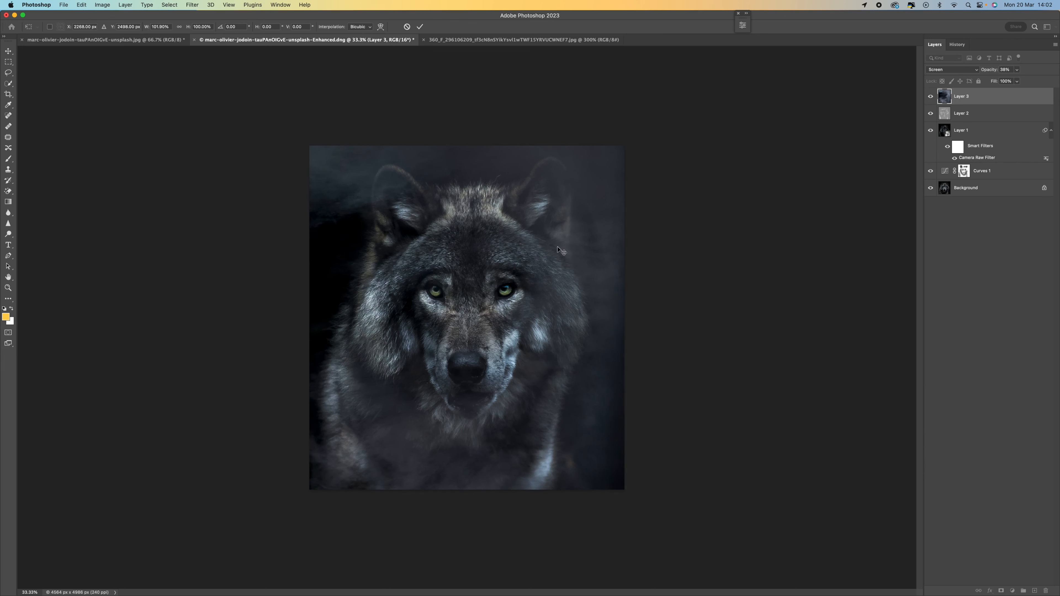
Raise the smoke layer's opacity to 57% and deselect the layer
{"action": "left_click", "coordinate": [1018, 70]}
{"action": "left_click_drag", "start_coordinate": [1017, 79], "coordinate": [1007, 82]}
{"action": "left_click_drag", "start_coordinate": [1006, 81], "coordinate": [1024, 82]}
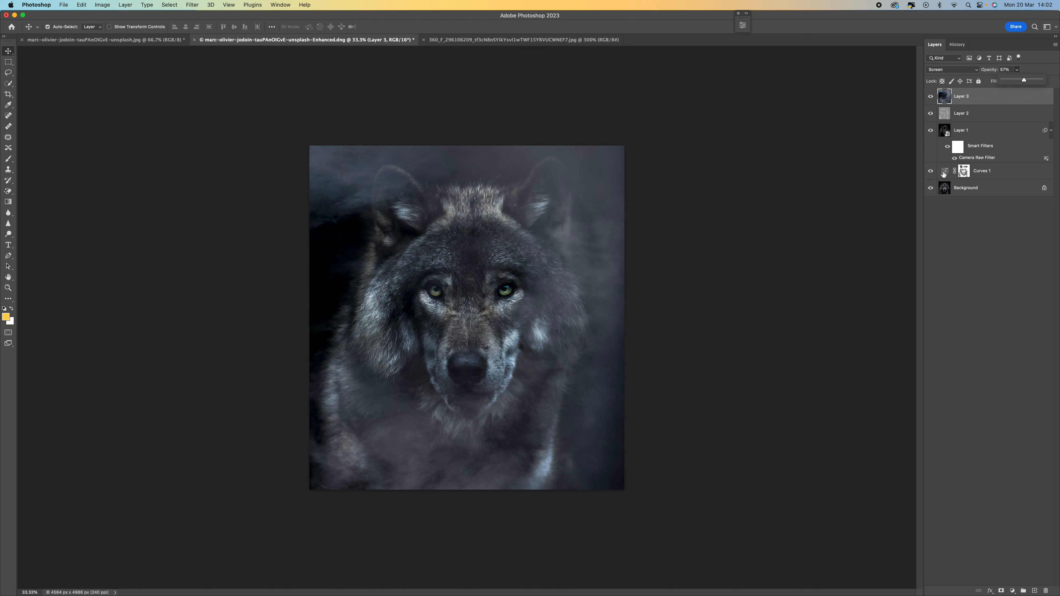
{"action": "left_click", "coordinate": [970, 268]}
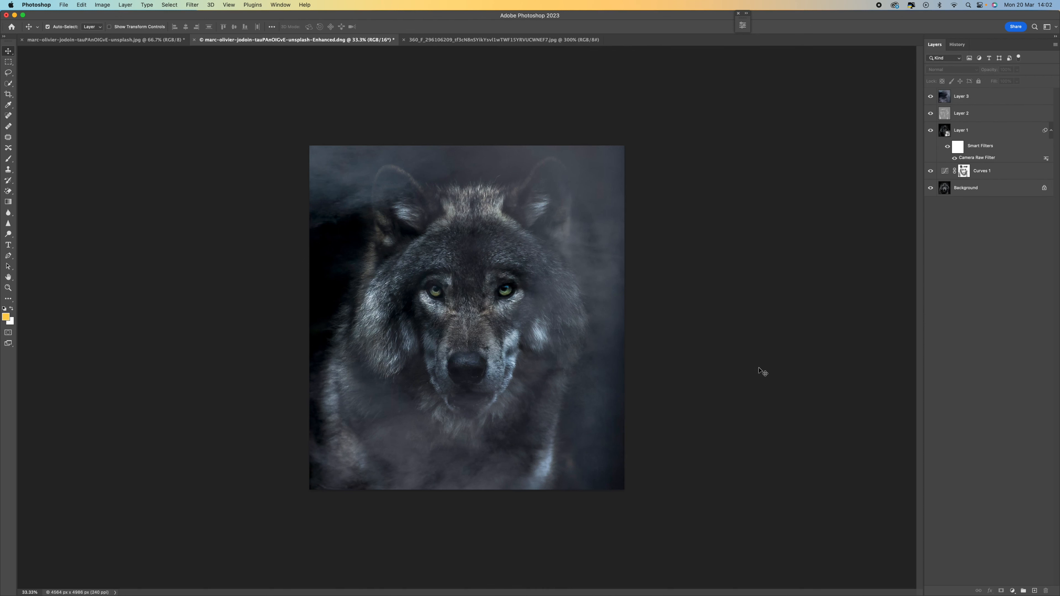
Add a Gradient Fill layer at the top of the layer stack and browse its gradient presets
{"action": "left_click", "coordinate": [1014, 590]}
{"action": "left_click", "coordinate": [1023, 412]}
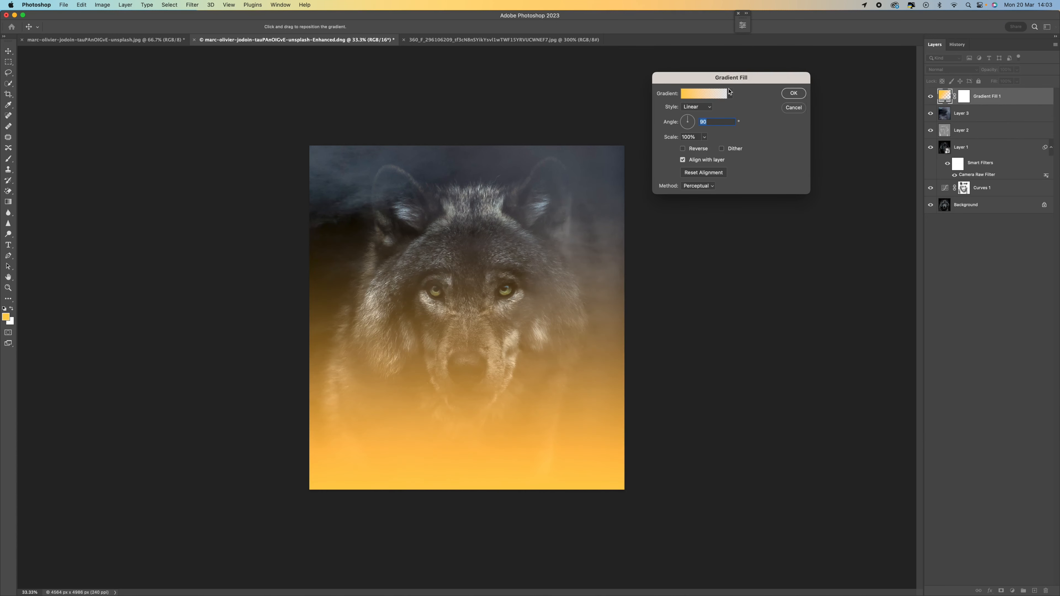
{"action": "left_click", "coordinate": [729, 94]}
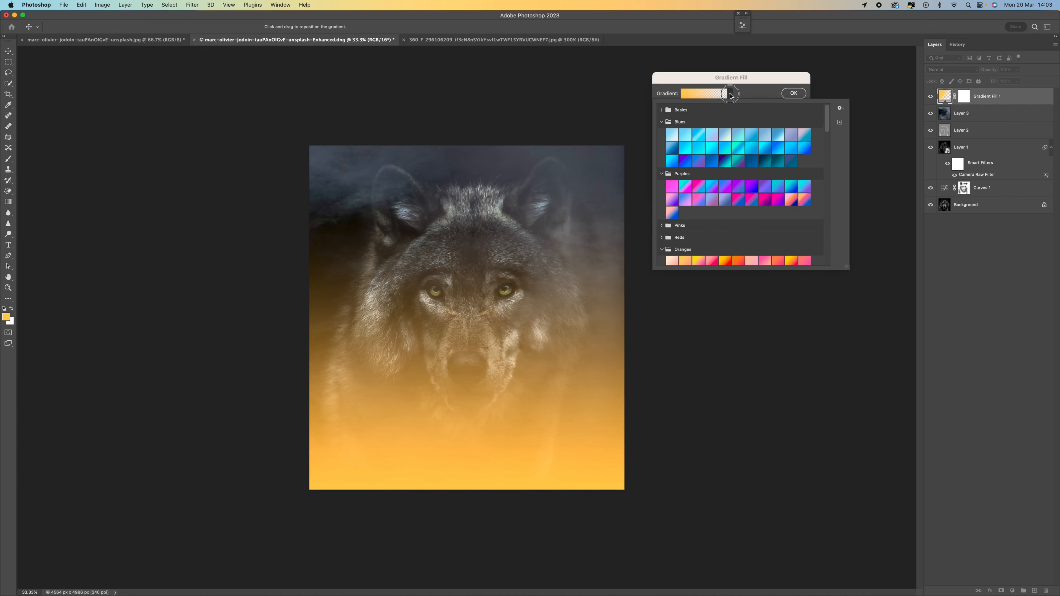
{"action": "scroll", "coordinate": [704, 165], "scroll_direction": "down", "scroll_amount": 5}
{"action": "scroll", "coordinate": [704, 166], "scroll_direction": "up", "scroll_amount": 5}
{"action": "scroll", "coordinate": [704, 166], "scroll_direction": "down", "scroll_amount": 3}
{"action": "scroll", "coordinate": [705, 165], "scroll_direction": "up", "scroll_amount": 3}
Try several presets from the Blues group and apply the plain dark blue gradient as a linear fill at 90°
{"action": "left_click", "coordinate": [699, 138]}
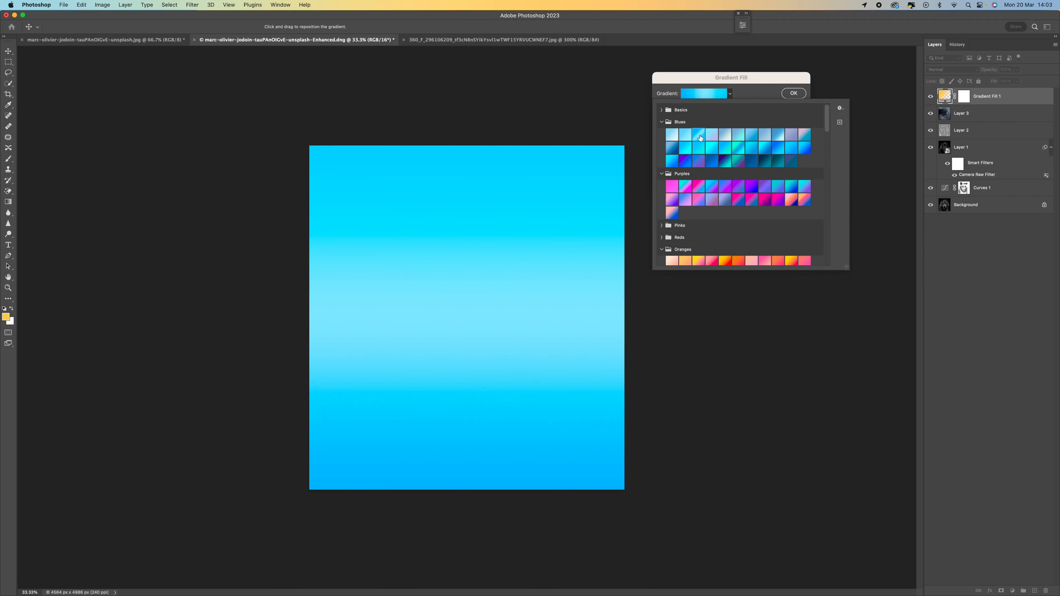
{"action": "left_click", "coordinate": [725, 147]}
{"action": "left_click", "coordinate": [726, 164]}
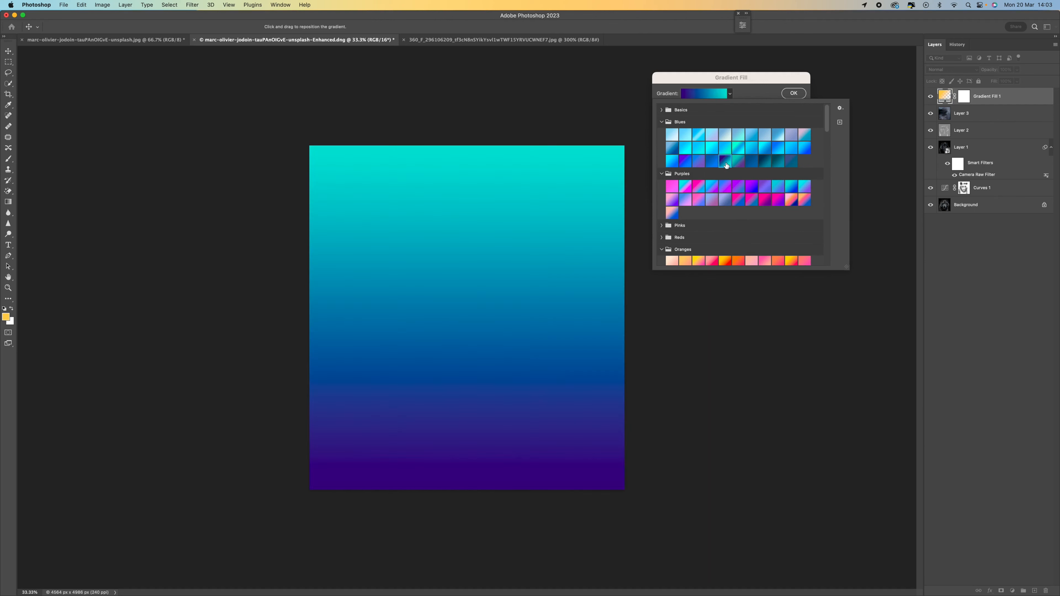
{"action": "left_click", "coordinate": [751, 162]}
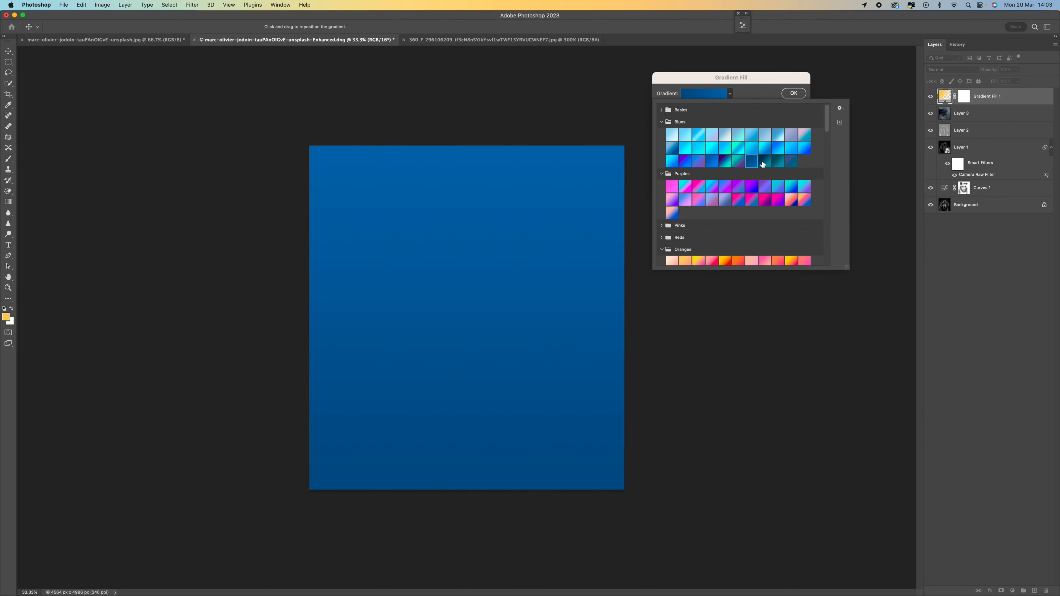
{"action": "left_click", "coordinate": [766, 163]}
{"action": "left_click", "coordinate": [751, 162]}
{"action": "left_click", "coordinate": [787, 93]}
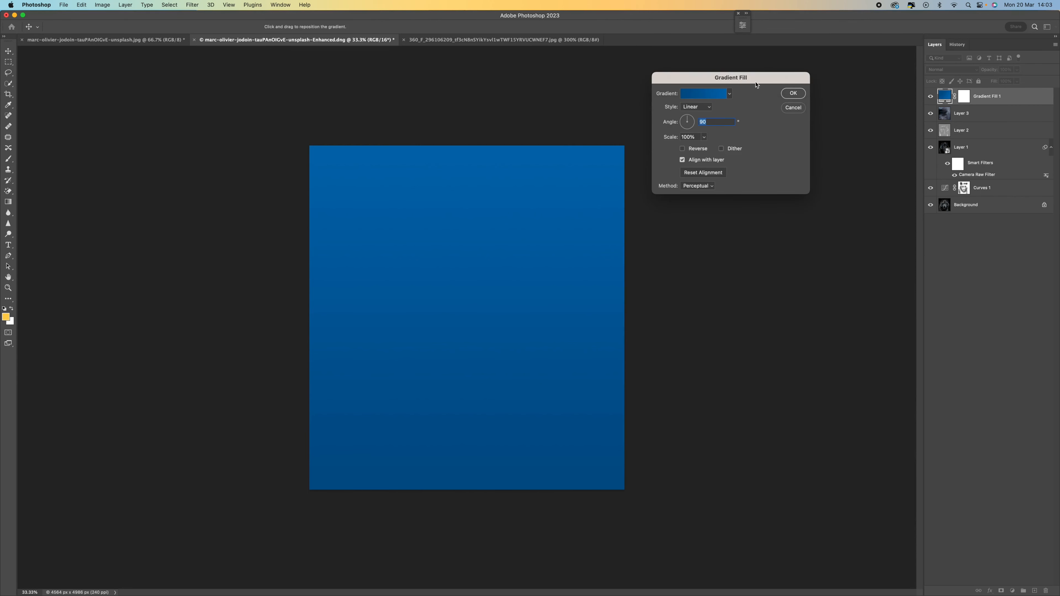
{"action": "left_click", "coordinate": [787, 92]}
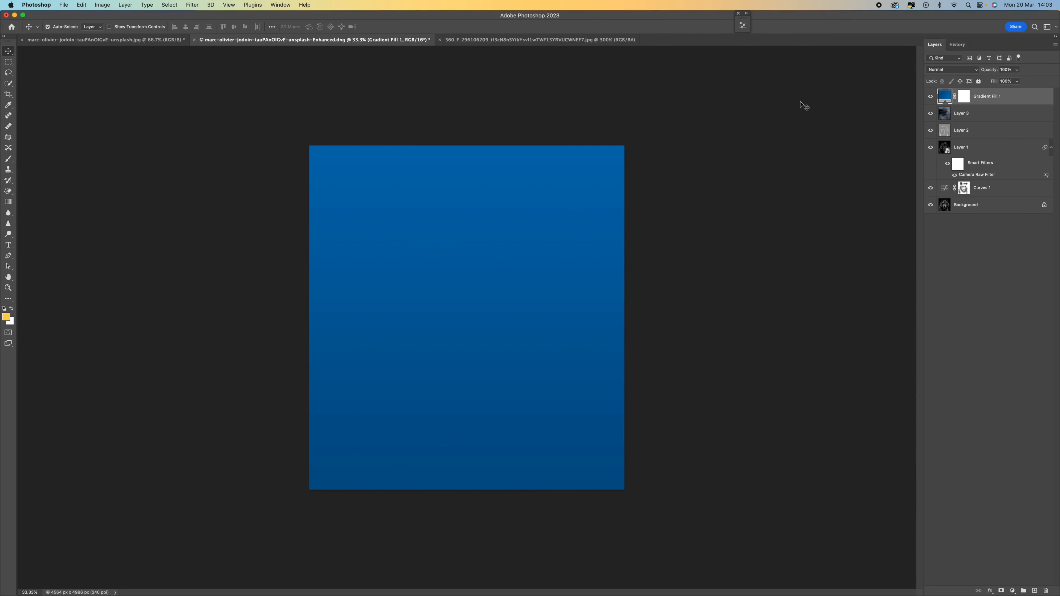
Set the blue gradient fill layer's blend mode to Overlay and its opacity to 38%
{"action": "left_click", "coordinate": [955, 70]}
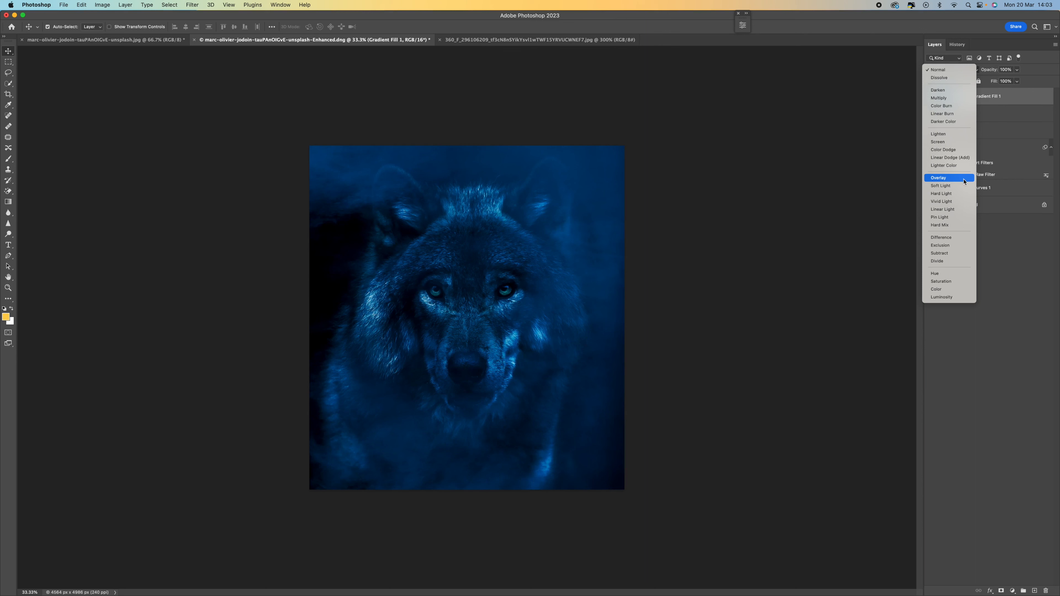
{"action": "left_click", "coordinate": [956, 179]}
{"action": "left_click", "coordinate": [1017, 69]}
{"action": "left_click_drag", "start_coordinate": [1005, 81], "coordinate": [994, 82]}
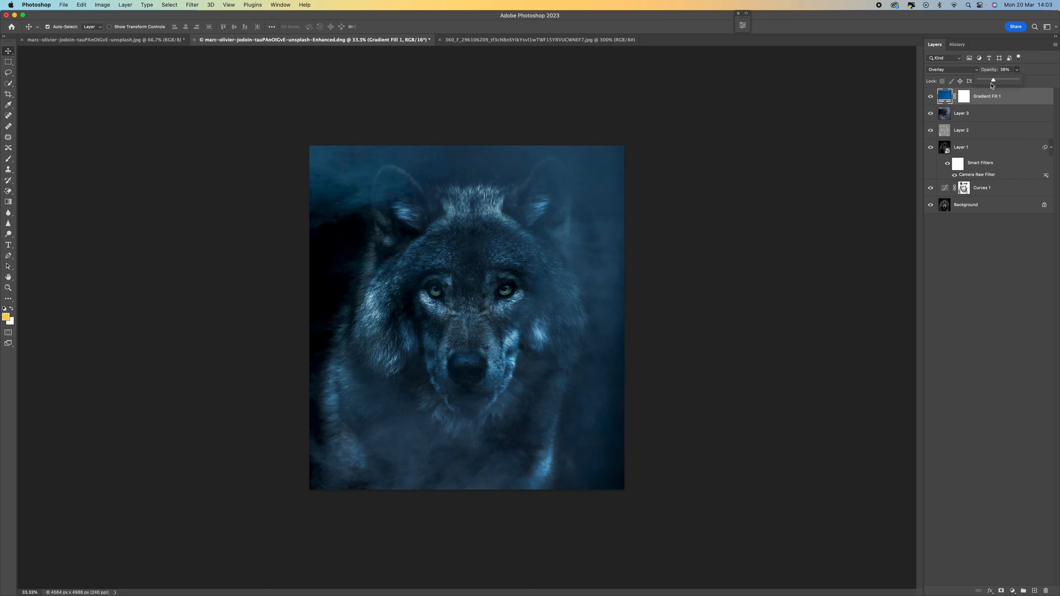
Reduce the opacity of the smoke layer to 48%
{"action": "left_click", "coordinate": [962, 115]}
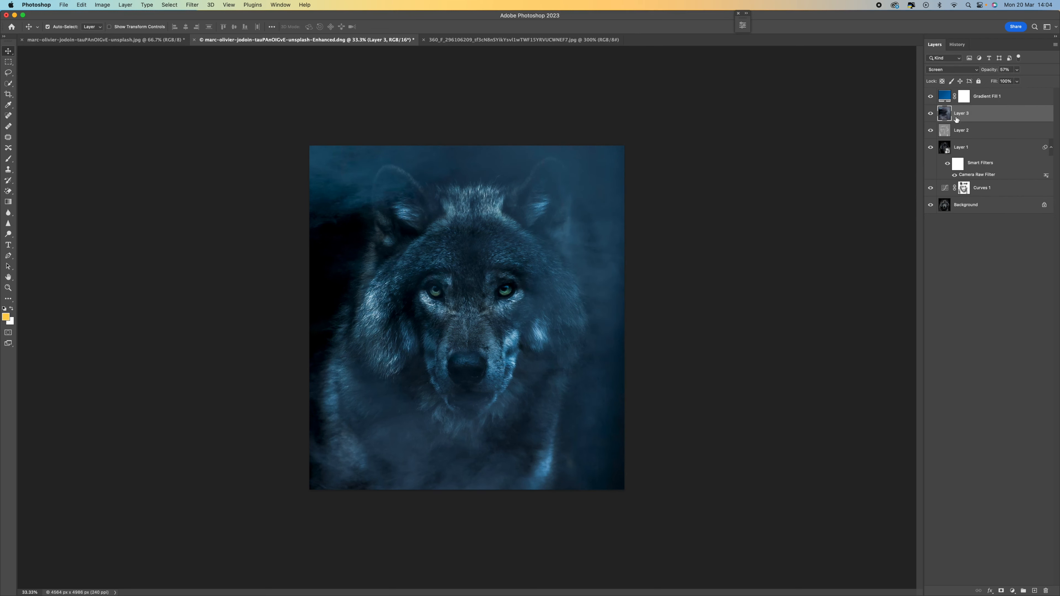
{"action": "left_click", "coordinate": [1019, 69]}
{"action": "mouse_move", "coordinate": [1017, 79]}
{"action": "left_mouse_down"}
{"action": "mouse_move", "coordinate": [1028, 80]}
{"action": "mouse_move", "coordinate": [1013, 81]}
{"action": "left_mouse_up"}
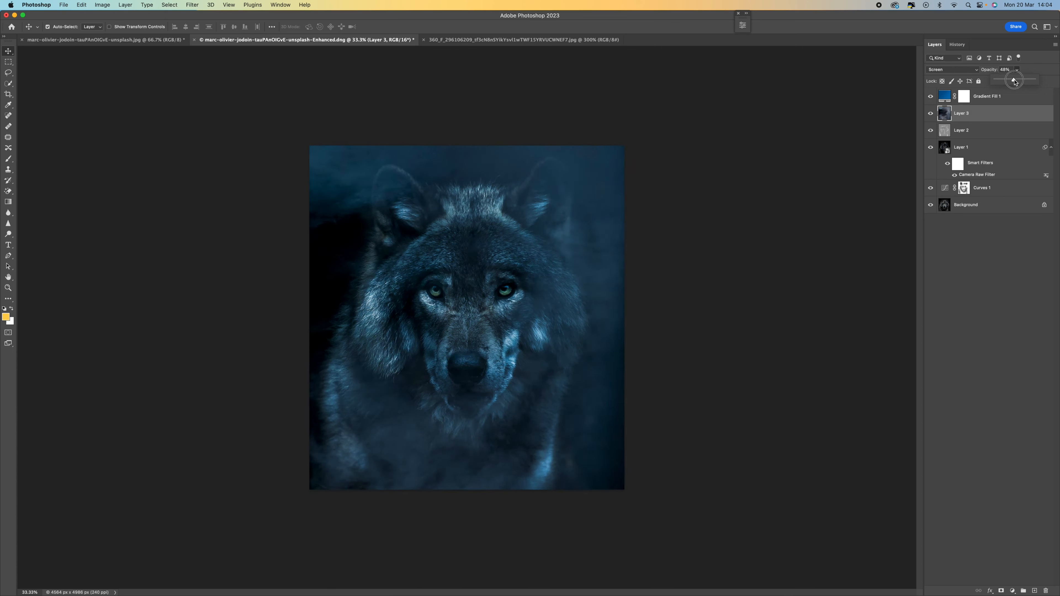
Edit the blue gradient fill and darken its starting colour stop to deep navy #0a2047, keeping the linear fill
{"action": "double_click", "coordinate": [944, 97]}
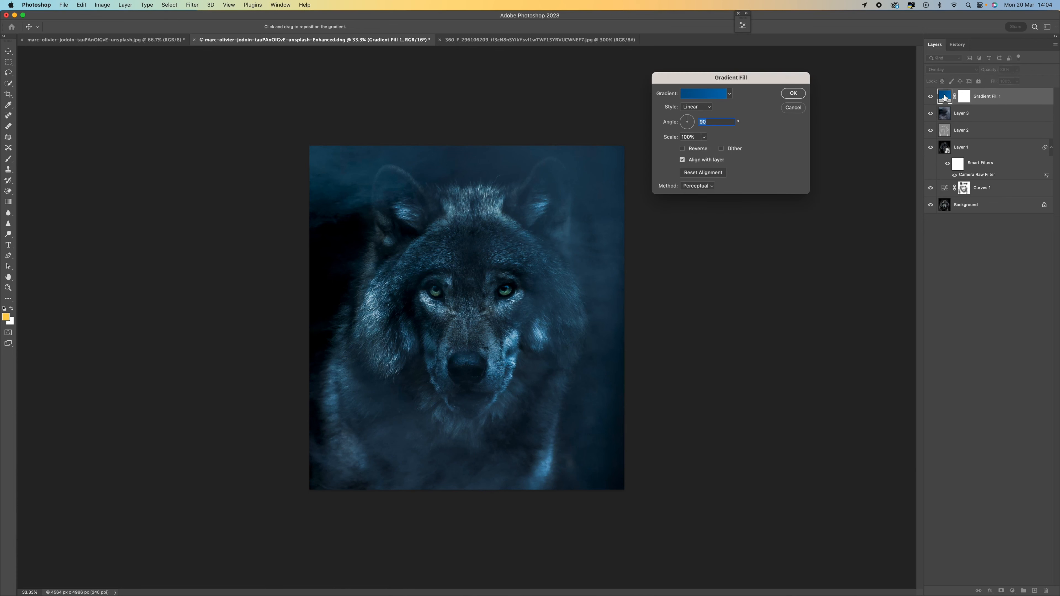
{"action": "left_click", "coordinate": [705, 95]}
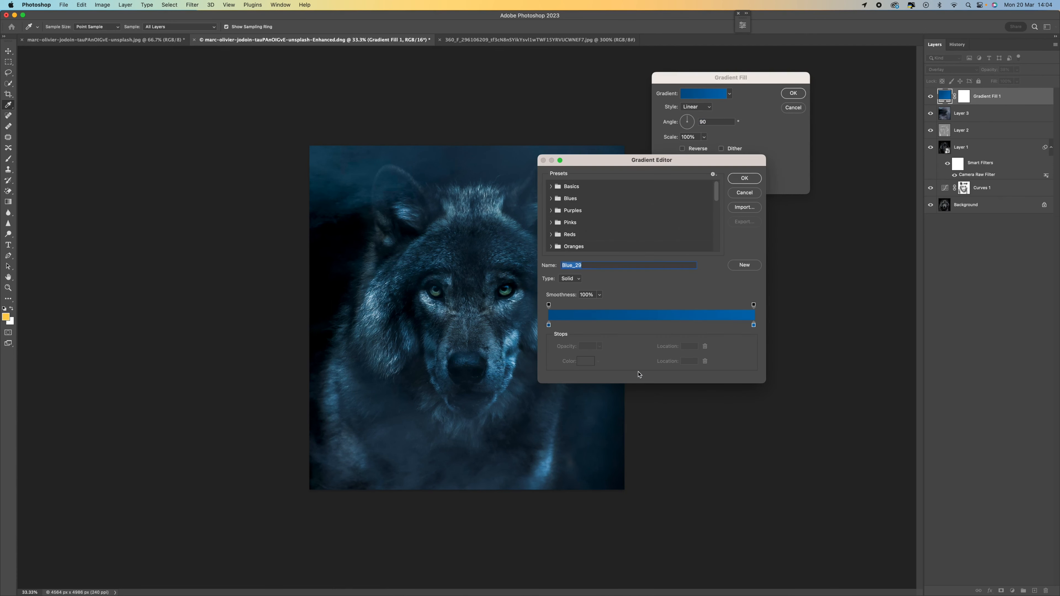
{"action": "left_click", "coordinate": [549, 326]}
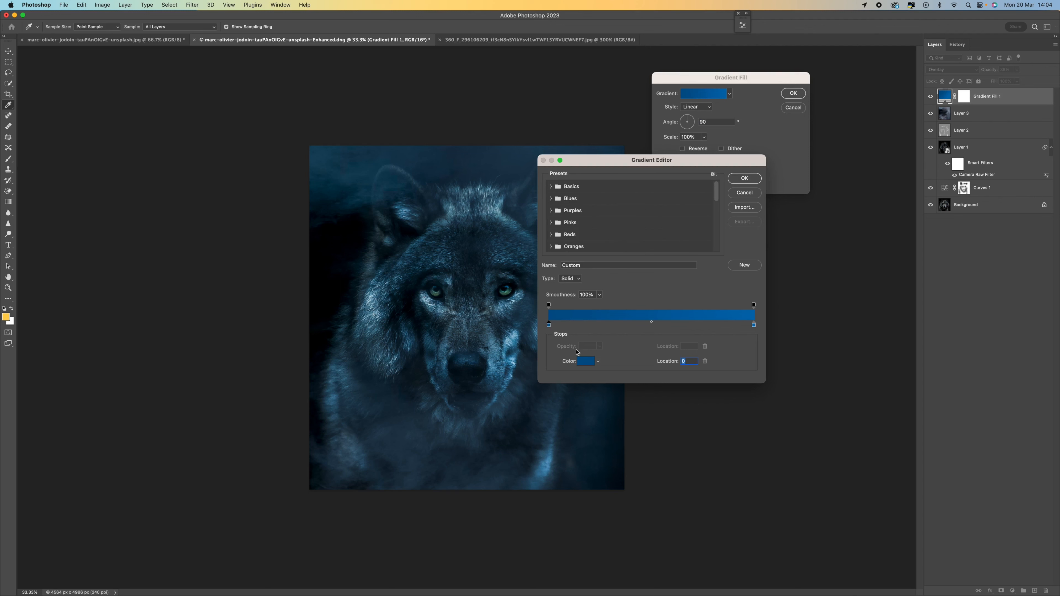
{"action": "left_click", "coordinate": [583, 366]}
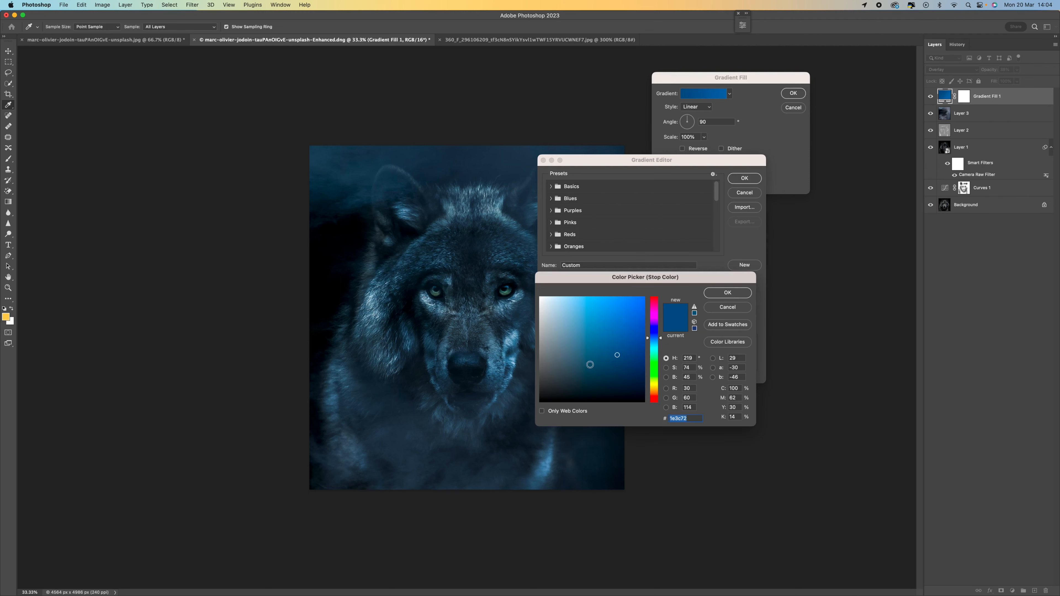
{"action": "left_click_drag", "start_coordinate": [619, 356], "coordinate": [631, 372]}
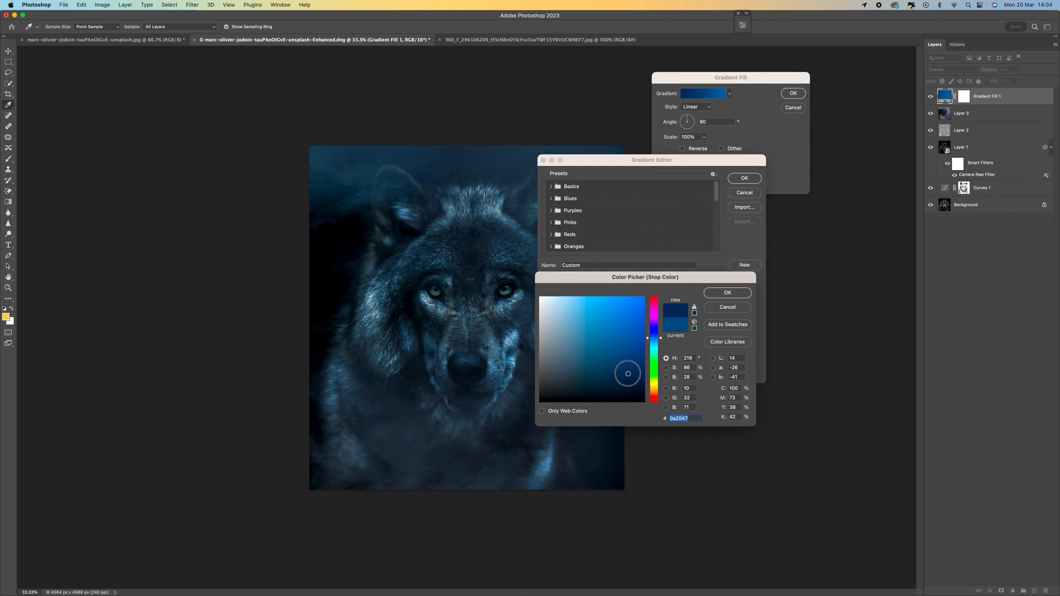
{"action": "left_click", "coordinate": [716, 293]}
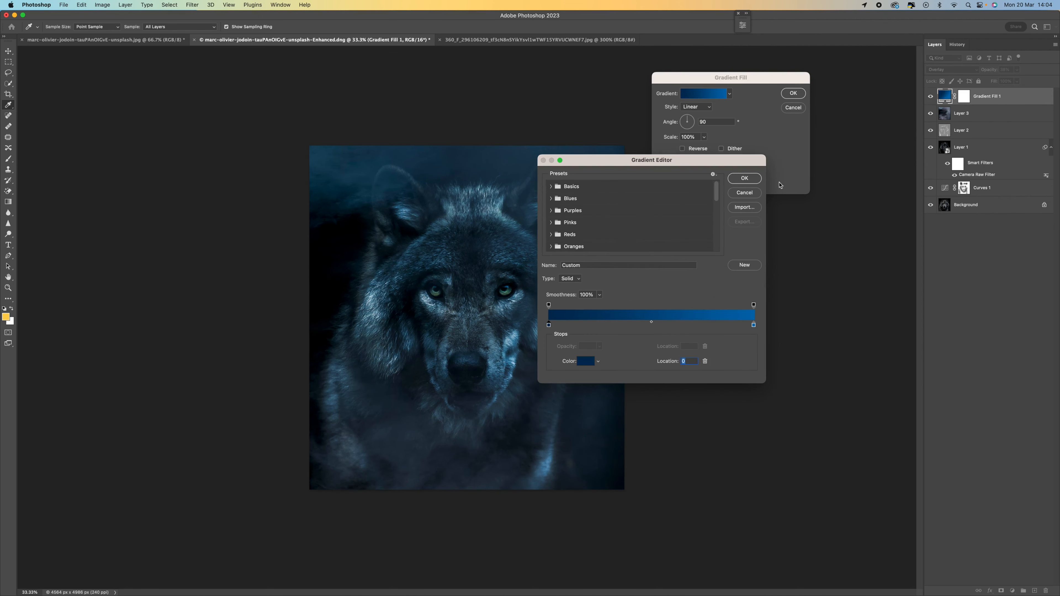
{"action": "left_click", "coordinate": [755, 180]}
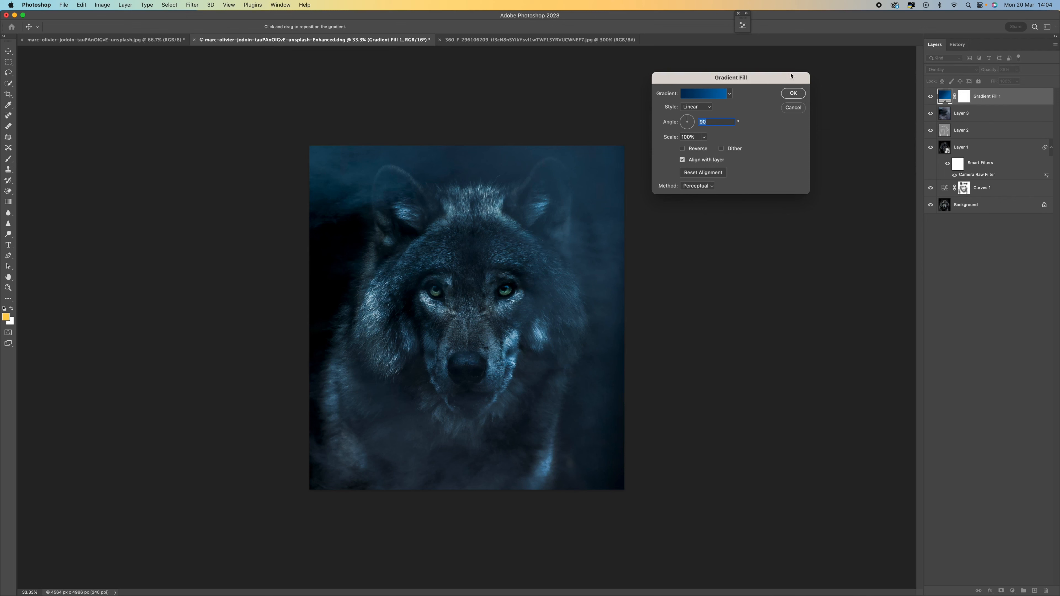
{"action": "left_click", "coordinate": [793, 93]}
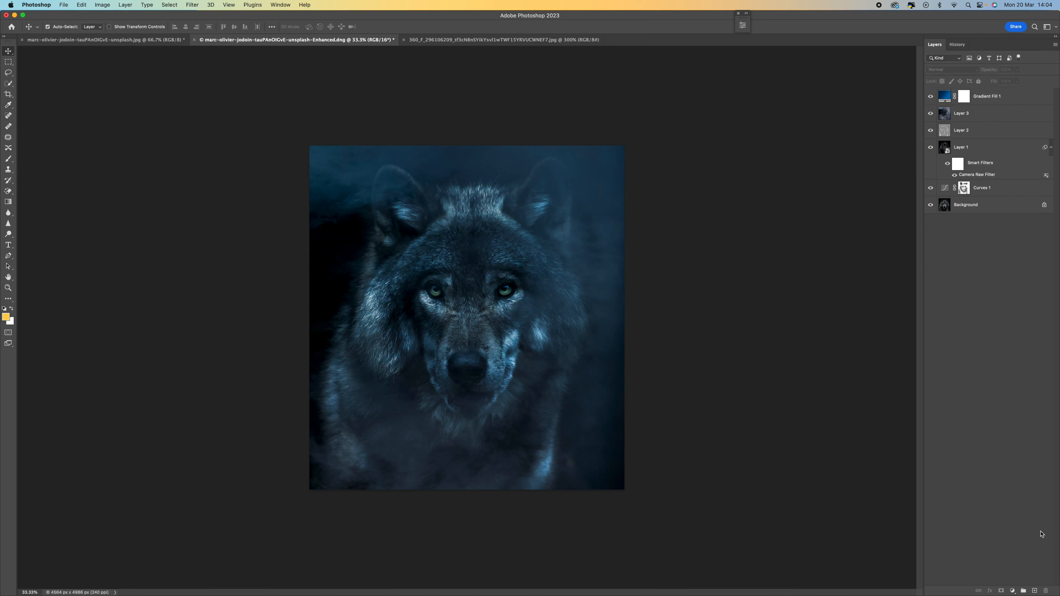
Add a Curves adjustment layer above the gradient fill and increase contrast by pulling in the white point and shaping the RGB curve
{"action": "left_click", "coordinate": [1011, 591]}
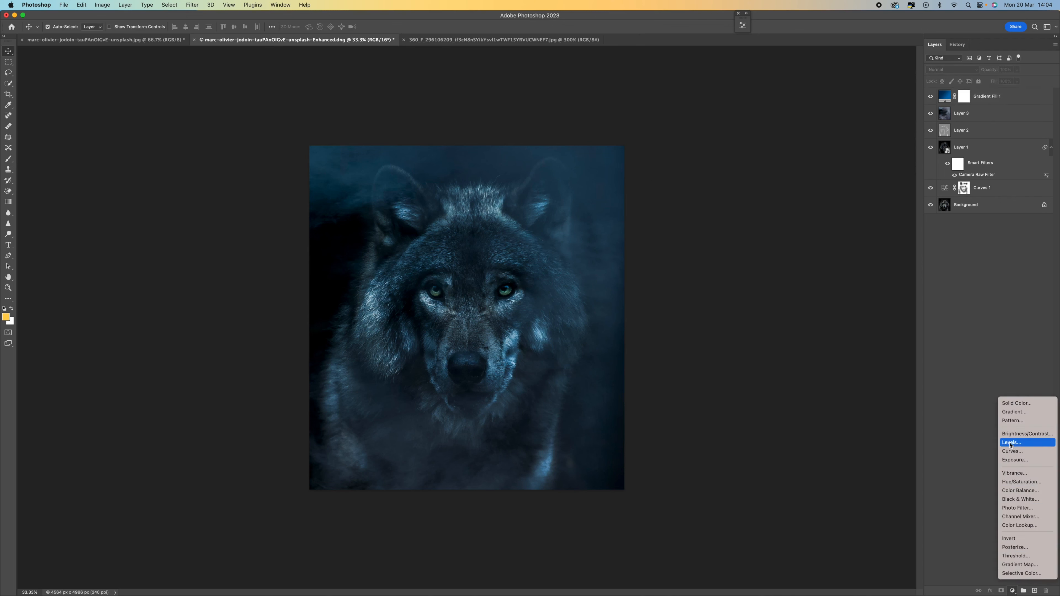
{"action": "left_click", "coordinate": [1024, 452]}
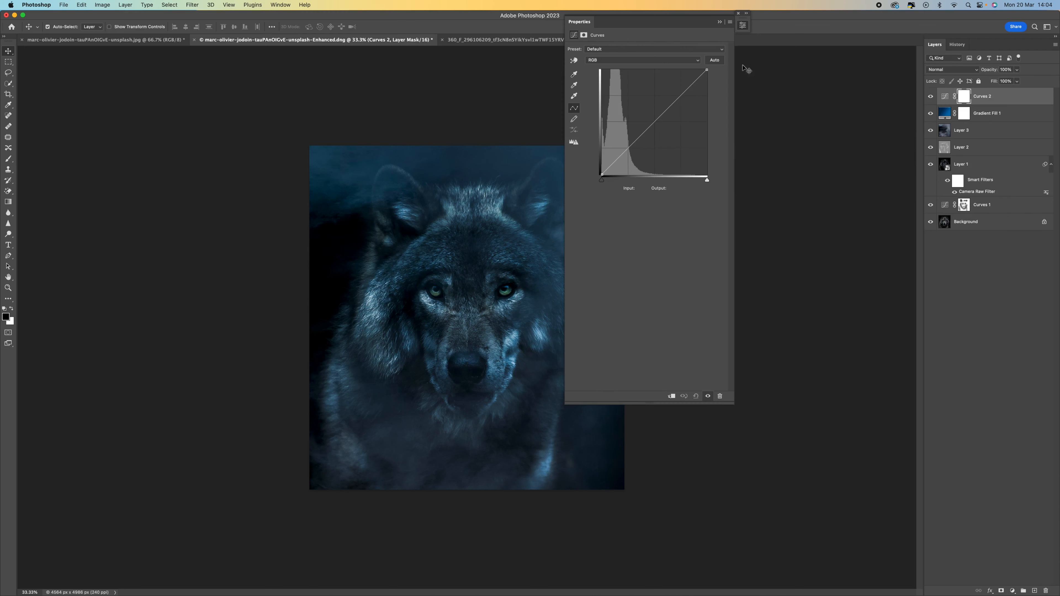
{"action": "left_click_drag", "start_coordinate": [709, 19], "coordinate": [854, 38]}
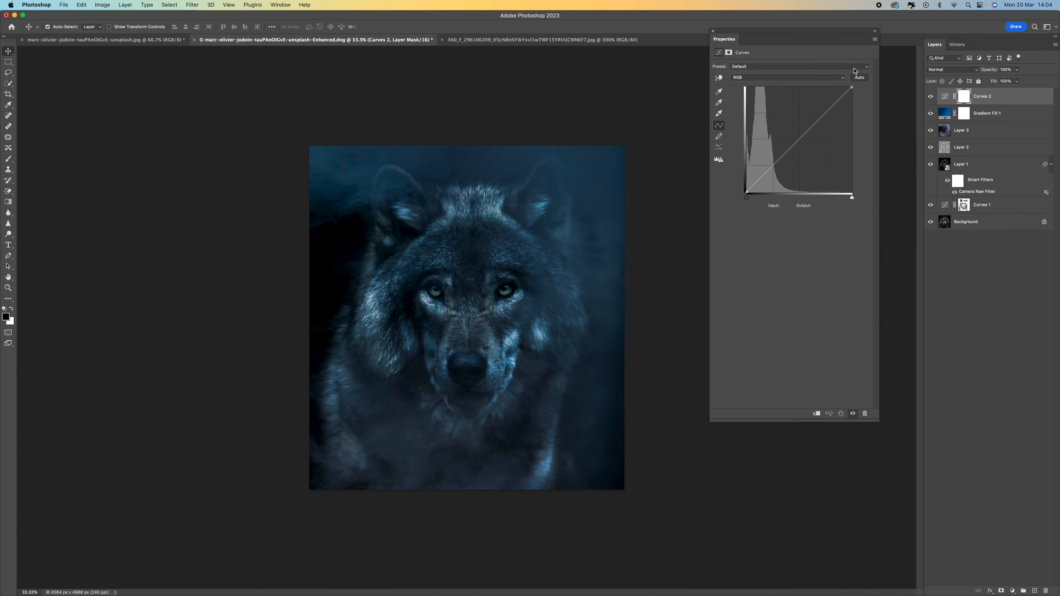
{"action": "mouse_move", "coordinate": [852, 88]}
{"action": "left_mouse_down"}
{"action": "mouse_move", "coordinate": [833, 86]}
{"action": "mouse_move", "coordinate": [846, 88]}
{"action": "left_mouse_up"}
{"action": "left_click", "coordinate": [771, 167]}
{"action": "left_click_drag", "start_coordinate": [771, 166], "coordinate": [825, 110]}
{"action": "left_click", "coordinate": [875, 32]}
Add a Color Balance adjustment layer at the top and shift the midtones slightly toward cyan, magenta and yellow
{"action": "left_click", "coordinate": [1012, 590]}
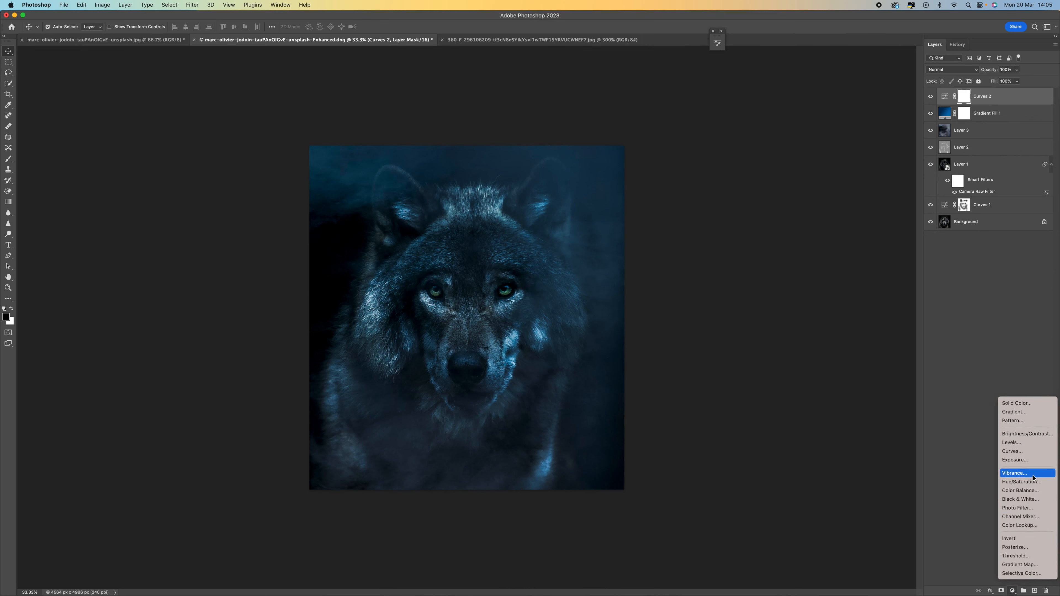
{"action": "left_click", "coordinate": [1038, 491]}
{"action": "left_click_drag", "start_coordinate": [609, 32], "coordinate": [753, 52]}
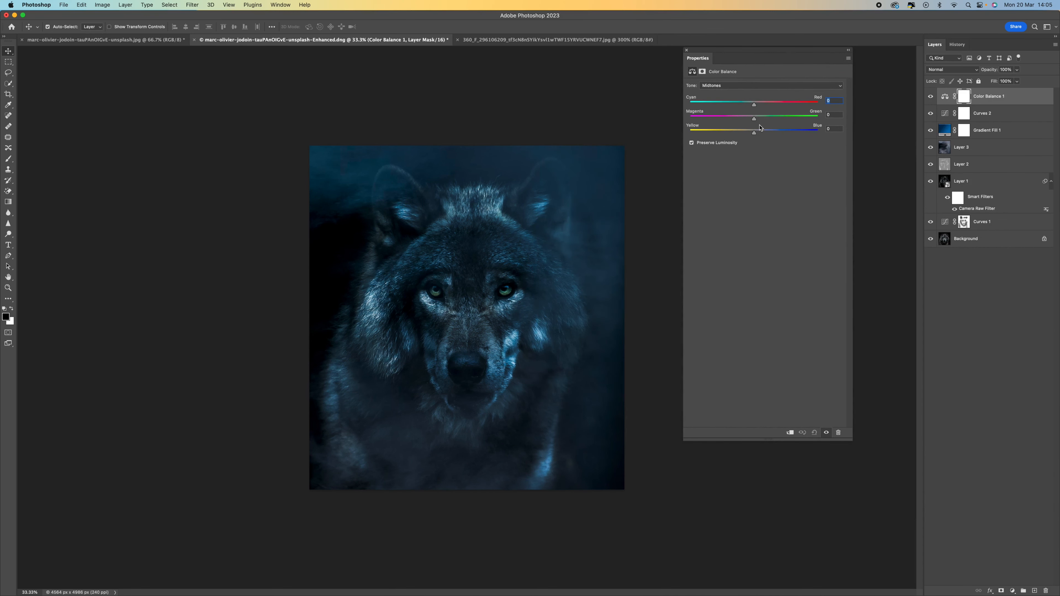
{"action": "left_click_drag", "start_coordinate": [765, 134], "coordinate": [754, 108]}
Fine-tune the Color Balance shadows and highlights, setting the highlights' Yellow–Blue value to -2
{"action": "left_click", "coordinate": [750, 86]}
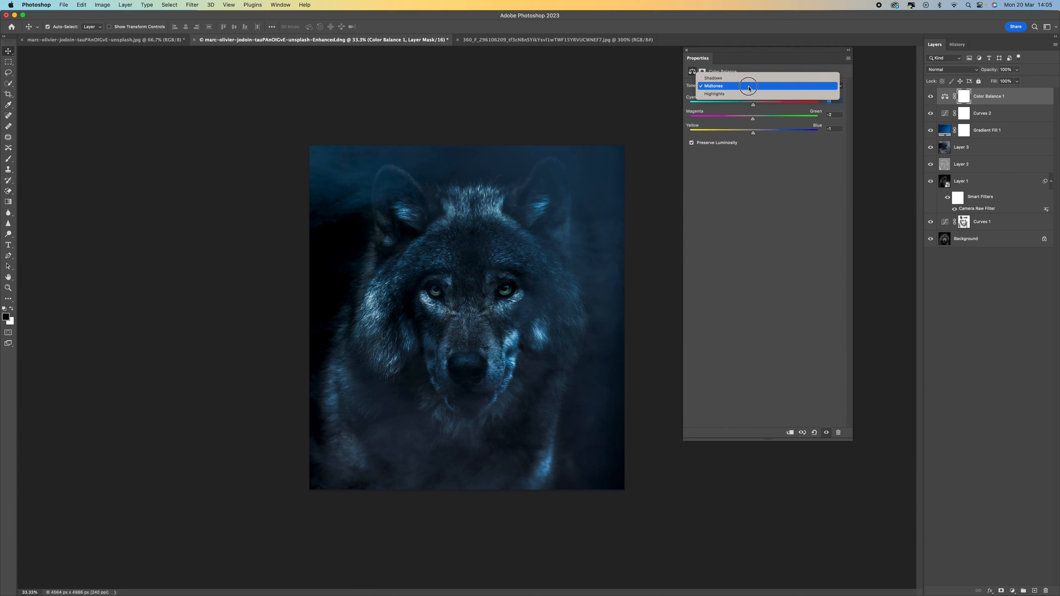
{"action": "left_click", "coordinate": [748, 76]}
{"action": "mouse_move", "coordinate": [753, 107]}
{"action": "left_mouse_down"}
{"action": "mouse_move", "coordinate": [762, 105]}
{"action": "mouse_move", "coordinate": [749, 106]}
{"action": "mouse_move", "coordinate": [761, 134]}
{"action": "mouse_move", "coordinate": [747, 133]}
{"action": "mouse_move", "coordinate": [763, 119]}
{"action": "mouse_move", "coordinate": [753, 121]}
{"action": "left_mouse_up"}
{"action": "left_click", "coordinate": [732, 85]}
{"action": "left_click", "coordinate": [733, 94]}
{"action": "left_click", "coordinate": [734, 86]}
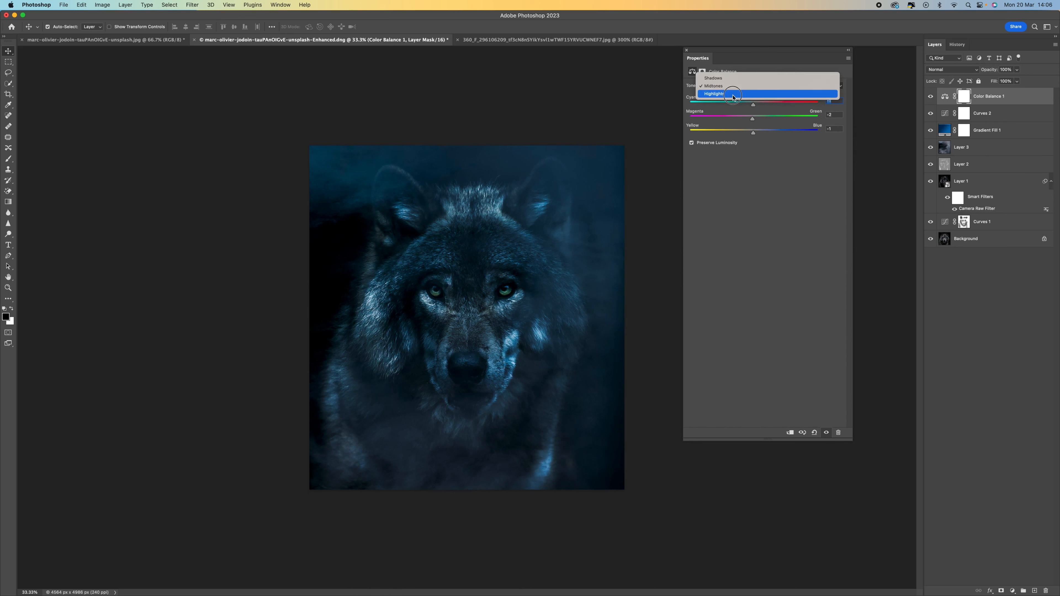
{"action": "left_click", "coordinate": [733, 96]}
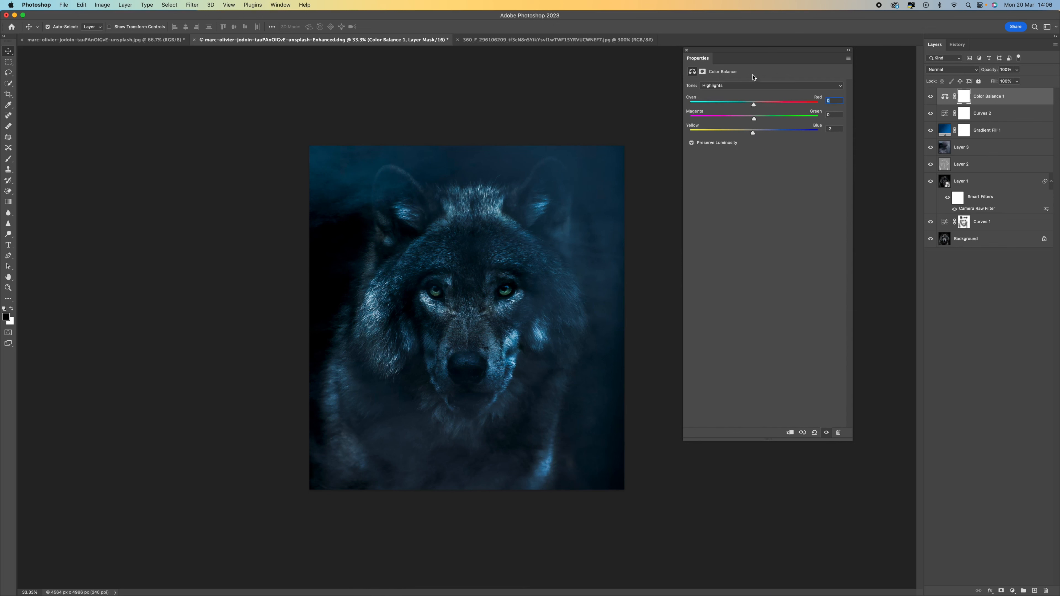
{"action": "left_click", "coordinate": [686, 50]}
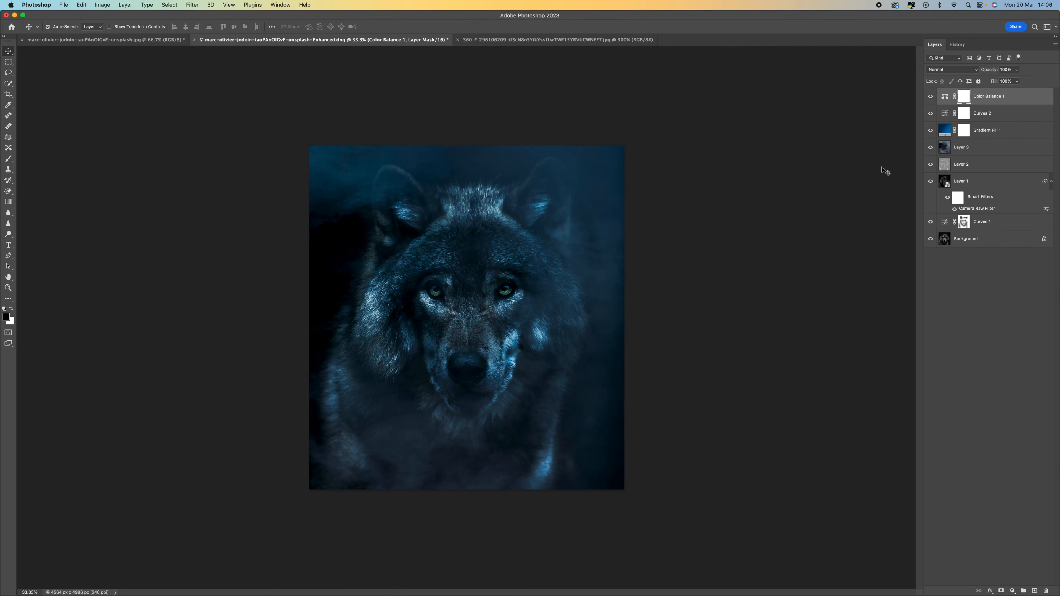
Create a new empty layer at the top and set up the Brush tool with the yellow foreground colour #eaca5b
{"action": "left_click", "coordinate": [1034, 590]}
{"action": "left_click", "coordinate": [8, 159]}
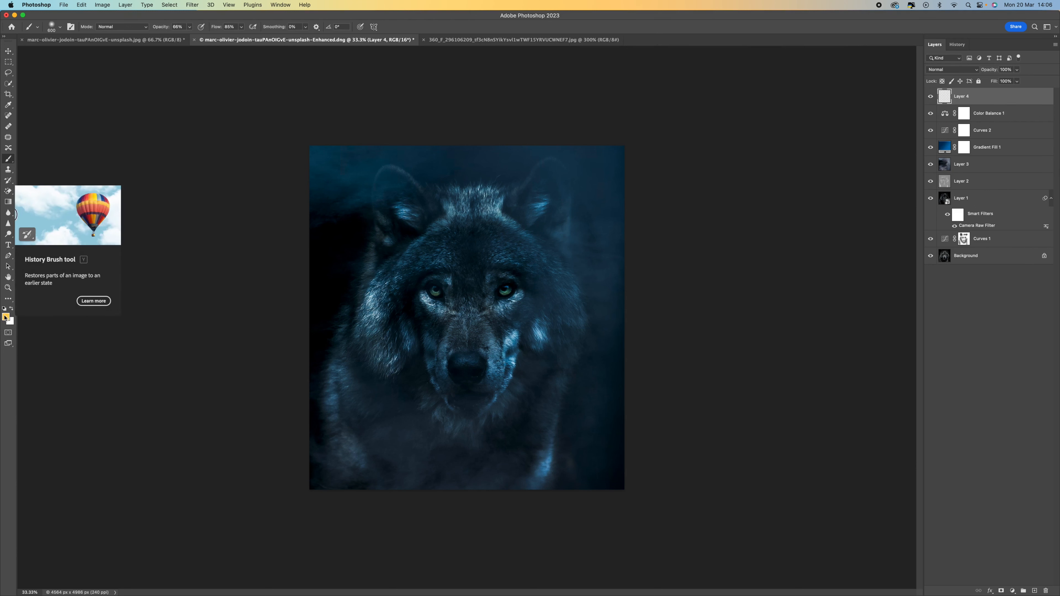
{"action": "left_click", "coordinate": [6, 317]}
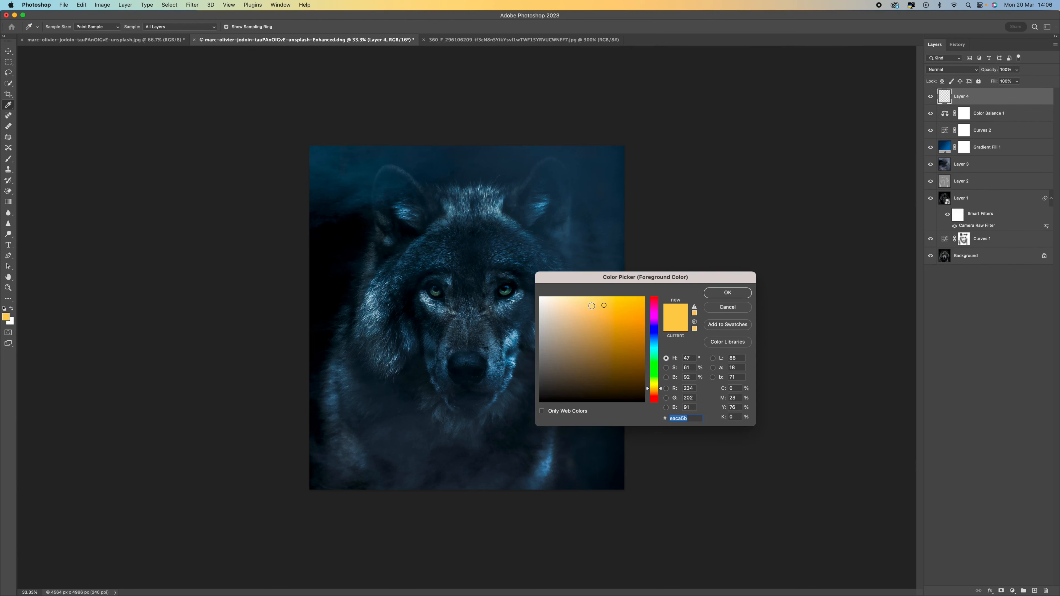
{"action": "left_click", "coordinate": [715, 293]}
{"action": "key", "text": "b"}
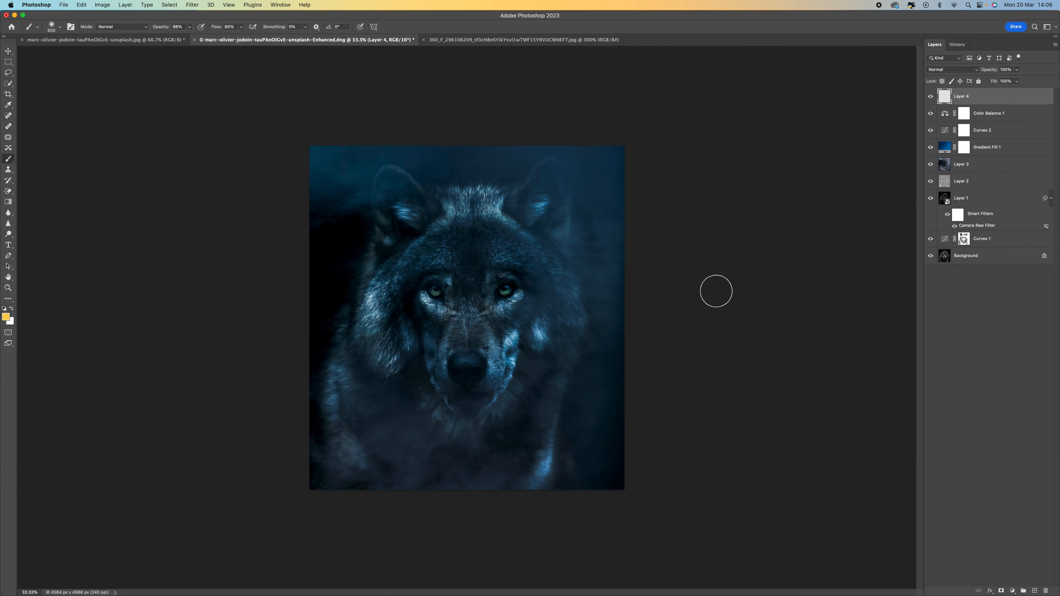
Reduce the brush size to 70 and paint yellow over the irises of both wolf eyes on the new layer
{"action": "key", "text": "super+equal"}
{"action": "key", "text": "bracketleft"}
{"action": "key", "text": "bracketleft"}
{"action": "key", "text": "bracketleft"}
{"action": "key", "text": "bracketleft"}
{"action": "key", "text": "bracketleft"}
{"action": "key", "text": "bracketleft"}
{"action": "key", "text": "bracketleft"}
{"action": "key", "text": "bracketleft"}
{"action": "left_click_drag", "start_coordinate": [522, 281], "coordinate": [529, 276]}
{"action": "left_click_drag", "start_coordinate": [439, 274], "coordinate": [416, 274]}
Set the painted eye layer's blend mode to Color and its opacity to 70%
{"action": "left_click", "coordinate": [948, 69]}
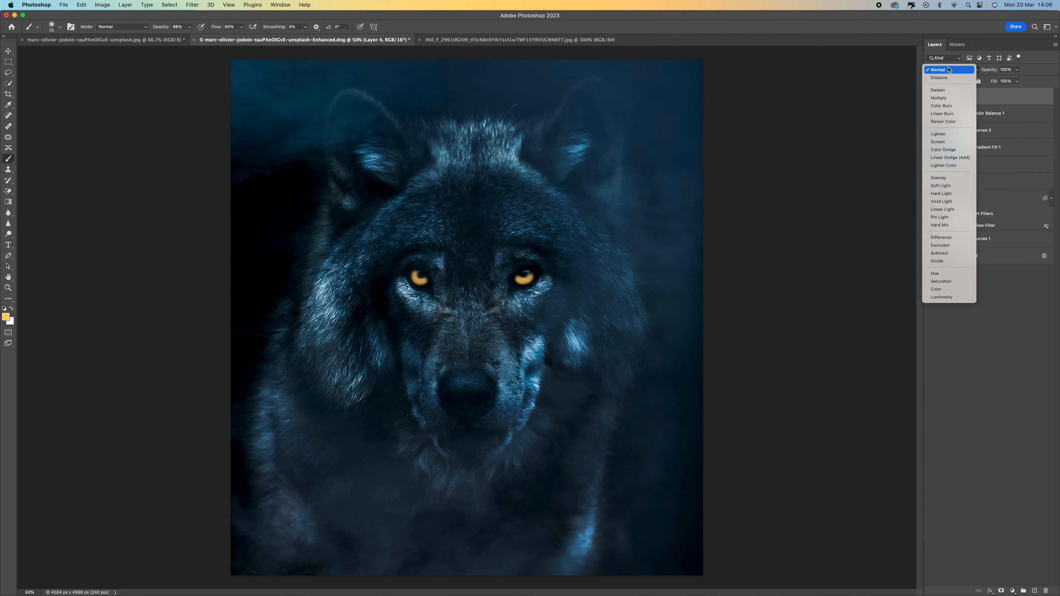
{"action": "left_click", "coordinate": [953, 289]}
{"action": "key", "text": "super+minus"}
{"action": "left_click_drag", "start_coordinate": [1018, 71], "coordinate": [1005, 82]}
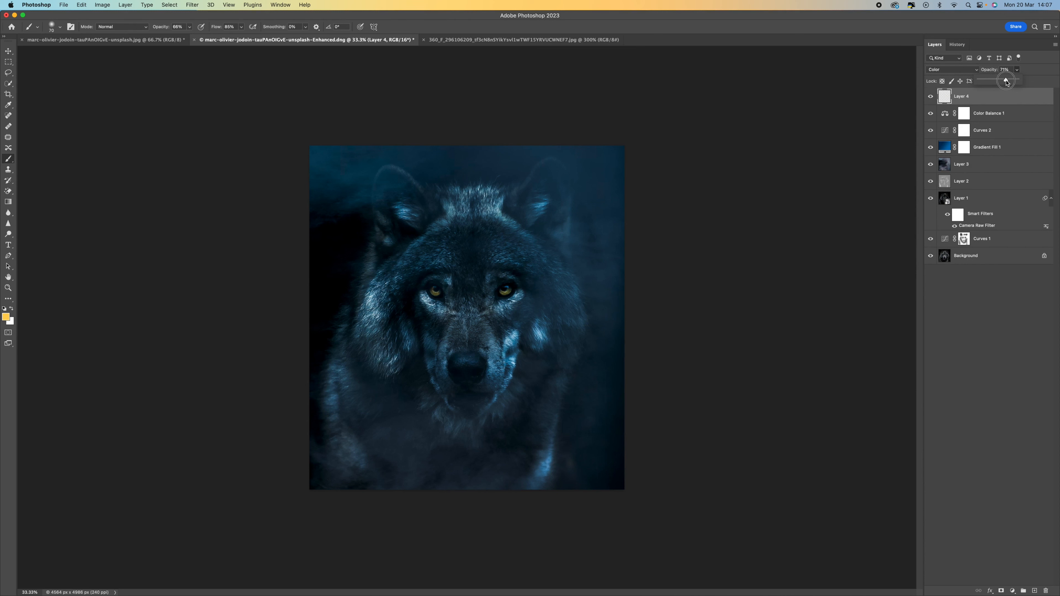
{"action": "left_click_drag", "start_coordinate": [1006, 82], "coordinate": [1005, 81]}
Add a low-opacity dark blue Color Overlay effect in Normal mode to the smoke layer
{"action": "left_click", "coordinate": [961, 166]}
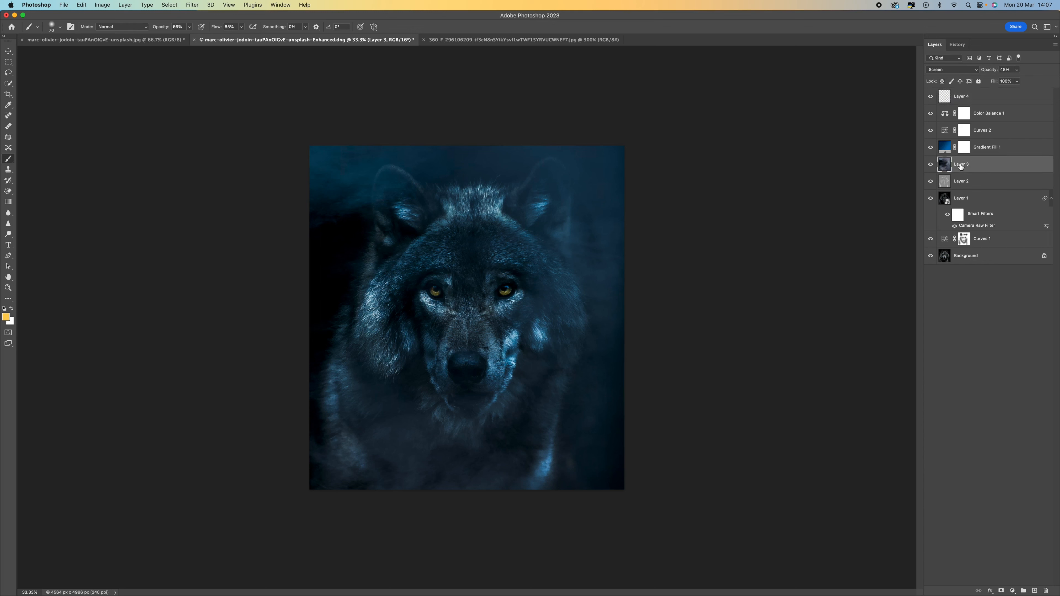
{"action": "double_click", "coordinate": [946, 167]}
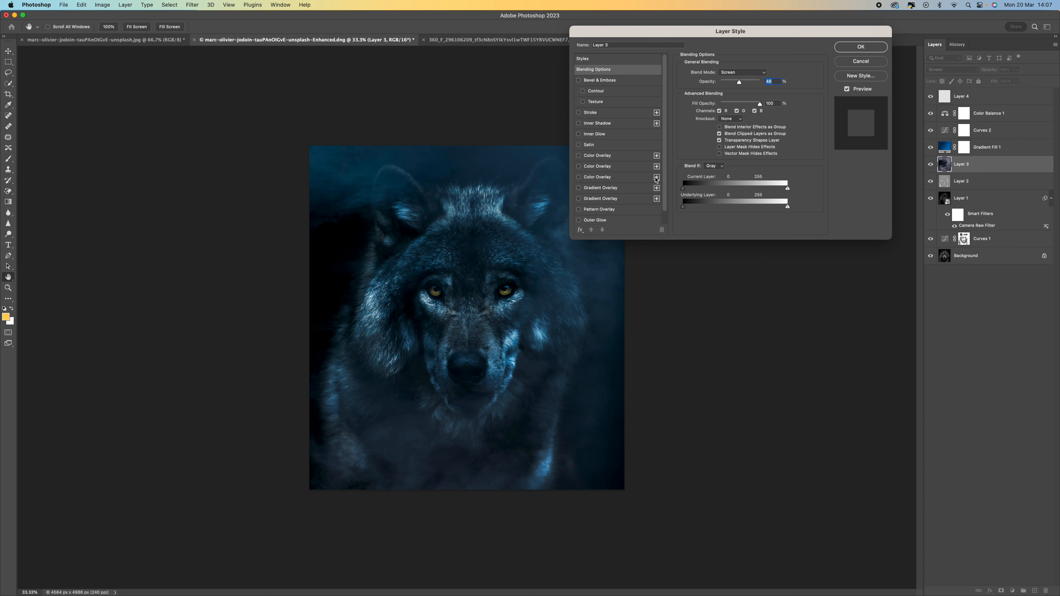
{"action": "left_click", "coordinate": [656, 155]}
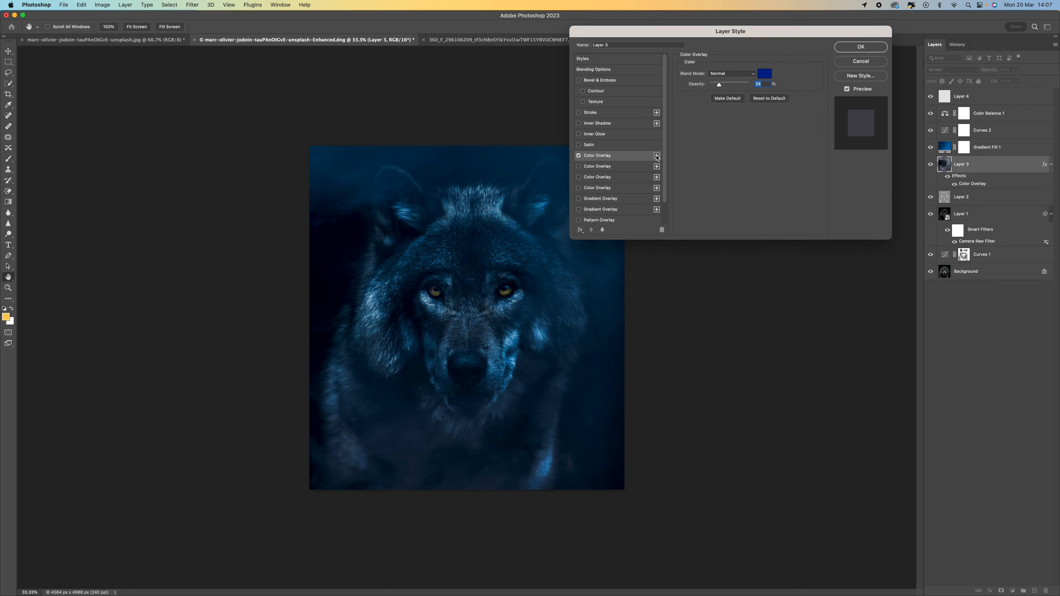
{"action": "left_click", "coordinate": [763, 75]}
{"action": "left_click_drag", "start_coordinate": [620, 355], "coordinate": [620, 354]}
{"action": "left_click", "coordinate": [742, 295]}
{"action": "mouse_move", "coordinate": [719, 86]}
{"action": "left_mouse_down"}
{"action": "mouse_move", "coordinate": [746, 86]}
{"action": "mouse_move", "coordinate": [717, 87]}
{"action": "left_mouse_up"}
{"action": "left_click", "coordinate": [861, 46]}
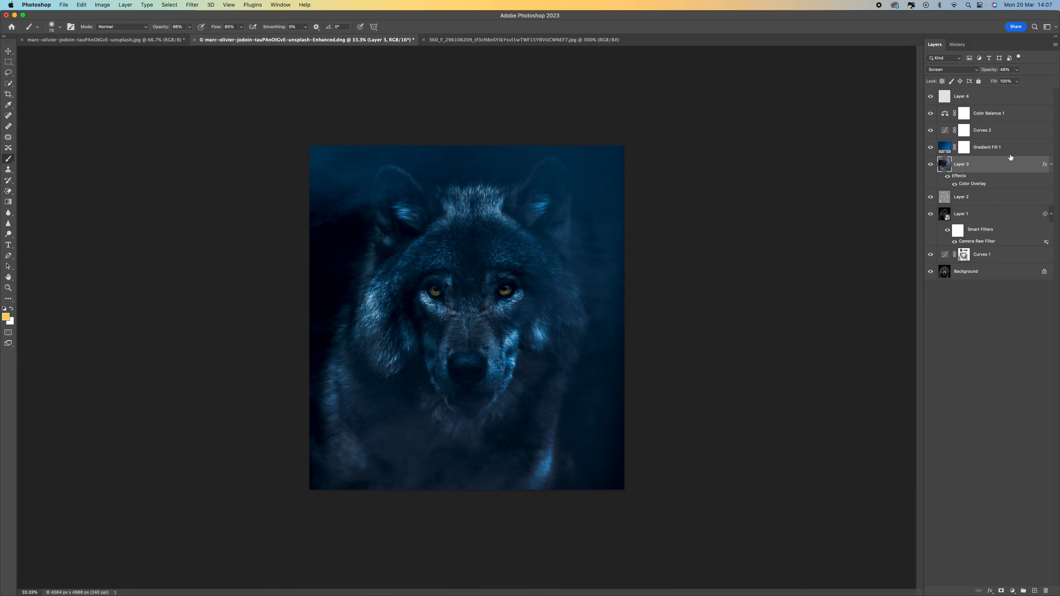
Compare the image with and without the smoke layer's Color Overlay effect and inspect the result up close
{"action": "left_click", "coordinate": [948, 177]}
{"action": "left_click", "coordinate": [955, 185]}
{"action": "left_click", "coordinate": [955, 185]}
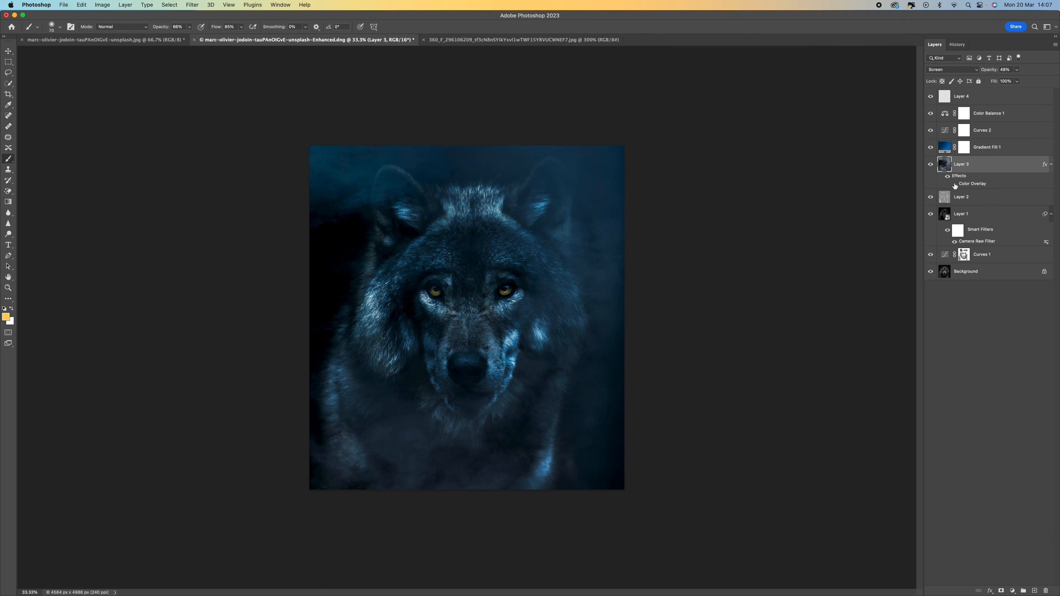
{"action": "left_click", "coordinate": [954, 185]}
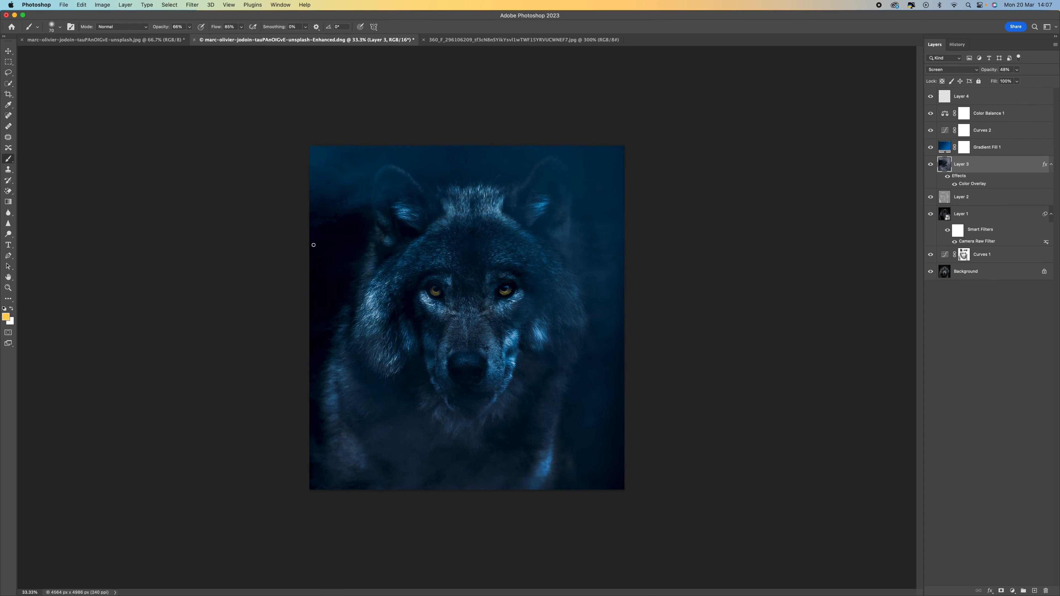
{"action": "key", "text": "super+equal"}
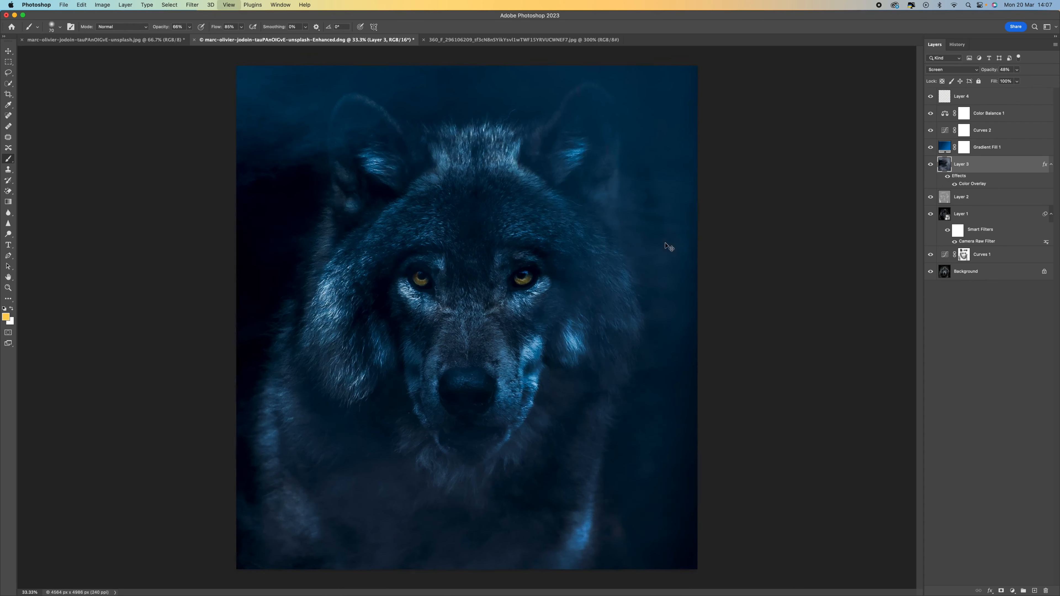
{"action": "key", "text": "super+minus"}
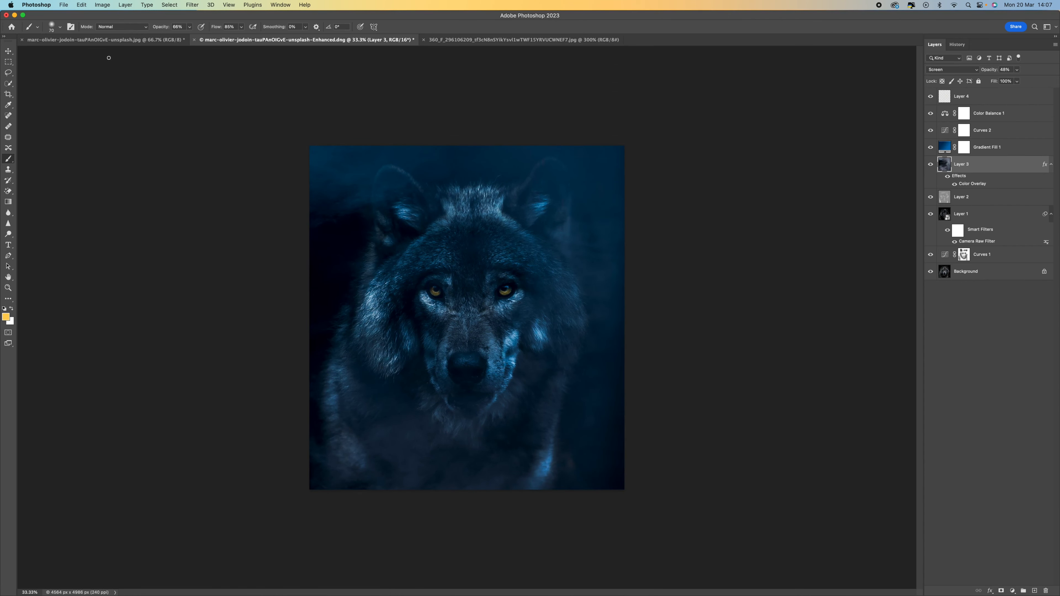
Free-transform the smoke layer, enlarging and repositioning it so the smoke sits differently around the wolf
{"action": "key", "text": "super+t"}
{"action": "left_click_drag", "start_coordinate": [520, 184], "coordinate": [516, 190]}
{"action": "left_click_drag", "start_coordinate": [605, 149], "coordinate": [667, 101]}
{"action": "left_click_drag", "start_coordinate": [560, 267], "coordinate": [539, 303]}
{"action": "left_click_drag", "start_coordinate": [648, 139], "coordinate": [683, 100]}
{"action": "left_click_drag", "start_coordinate": [589, 213], "coordinate": [596, 237]}
{"action": "key", "text": "Return"}
{"action": "key", "text": "b"}
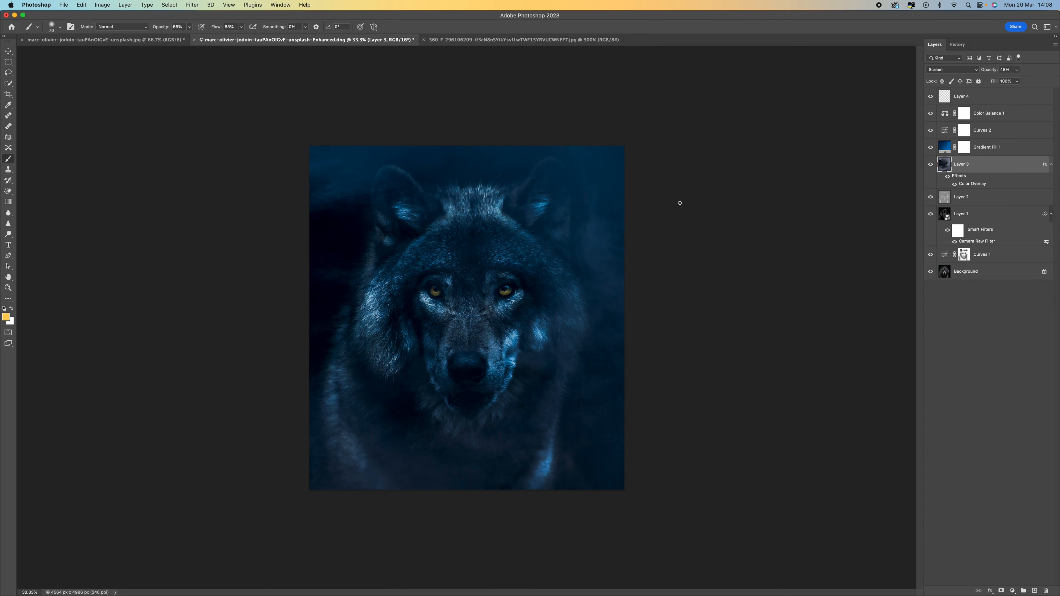
Take a history snapshot of the edited portrait and switch to the original opening state for comparison
{"action": "left_click", "coordinate": [975, 100]}
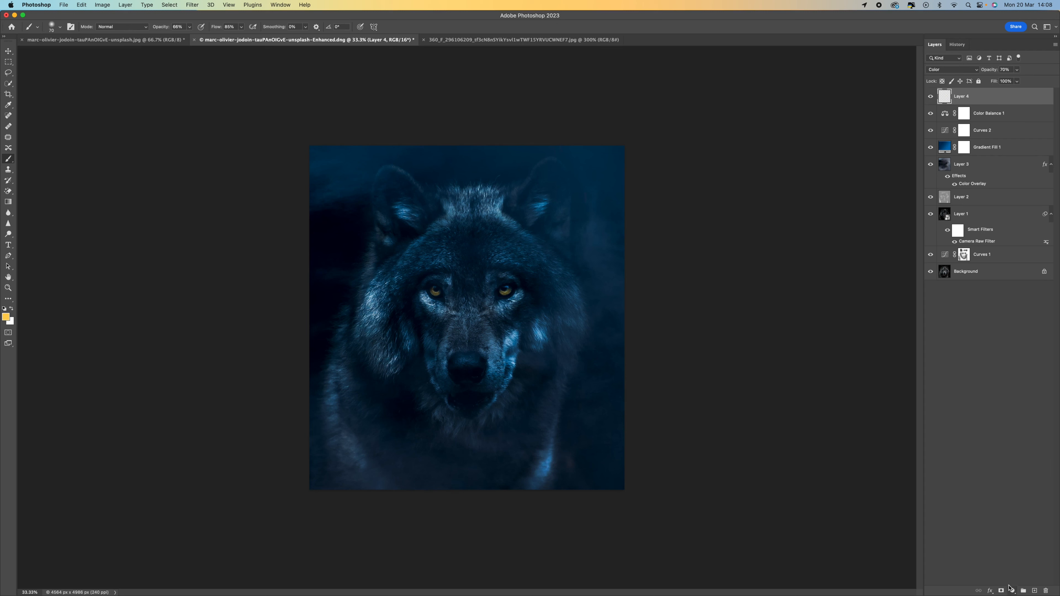
{"action": "left_click", "coordinate": [957, 44]}
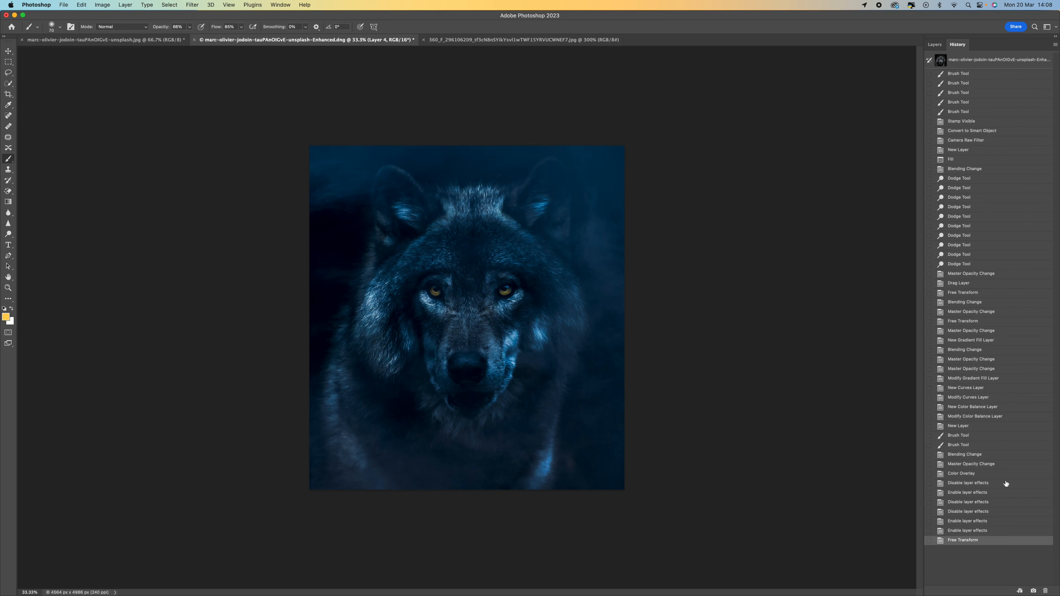
{"action": "left_click", "coordinate": [1033, 590]}
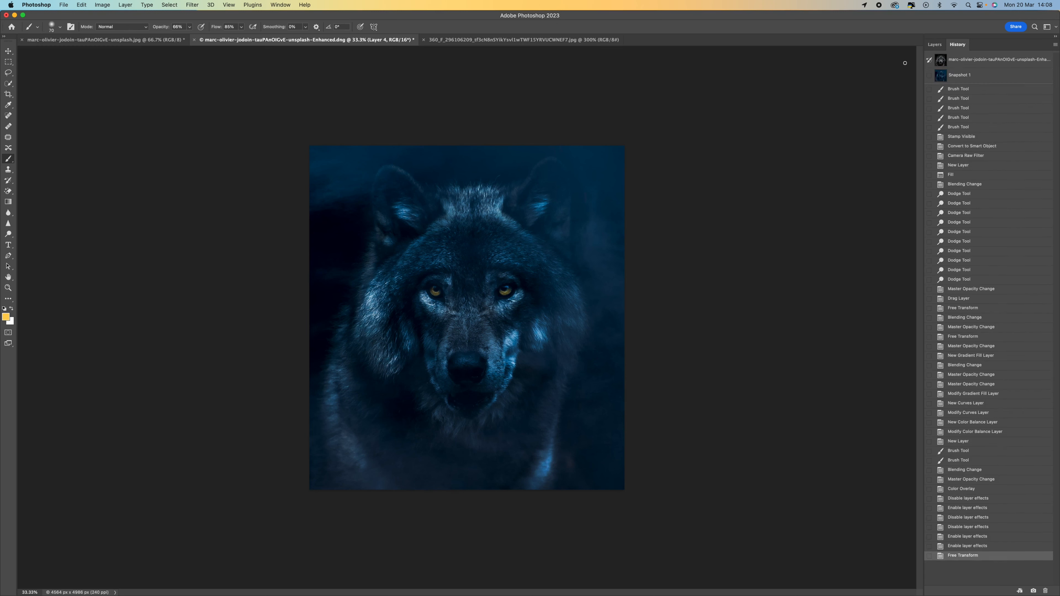
{"action": "left_click", "coordinate": [983, 60]}
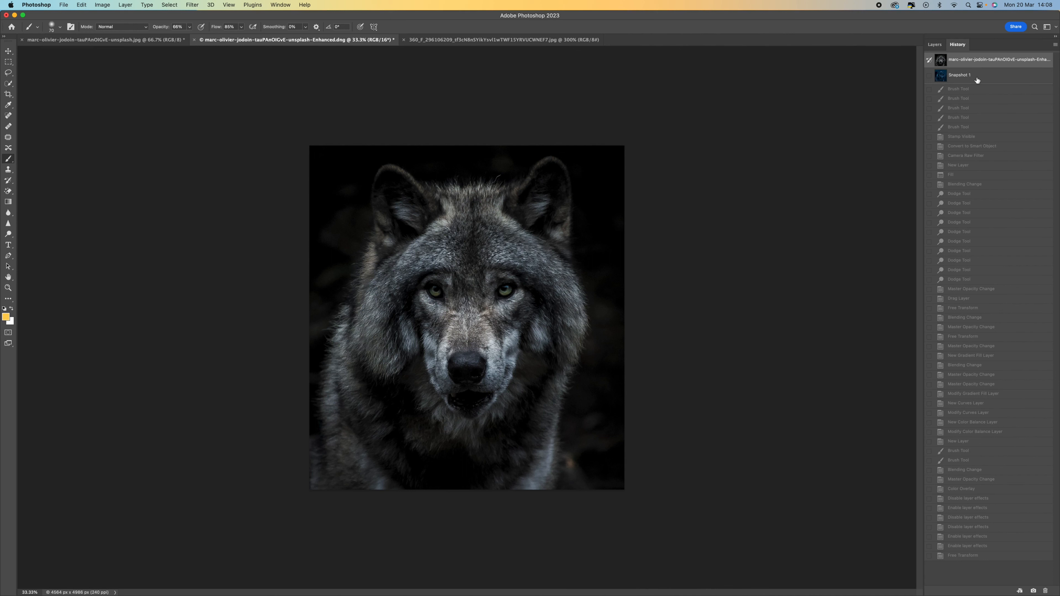
Return to the edited portrait's snapshot and add a Hue/Saturation adjustment layer above the eye colour layer with Saturation -10 and Lightness -2
{"action": "left_click", "coordinate": [976, 80]}
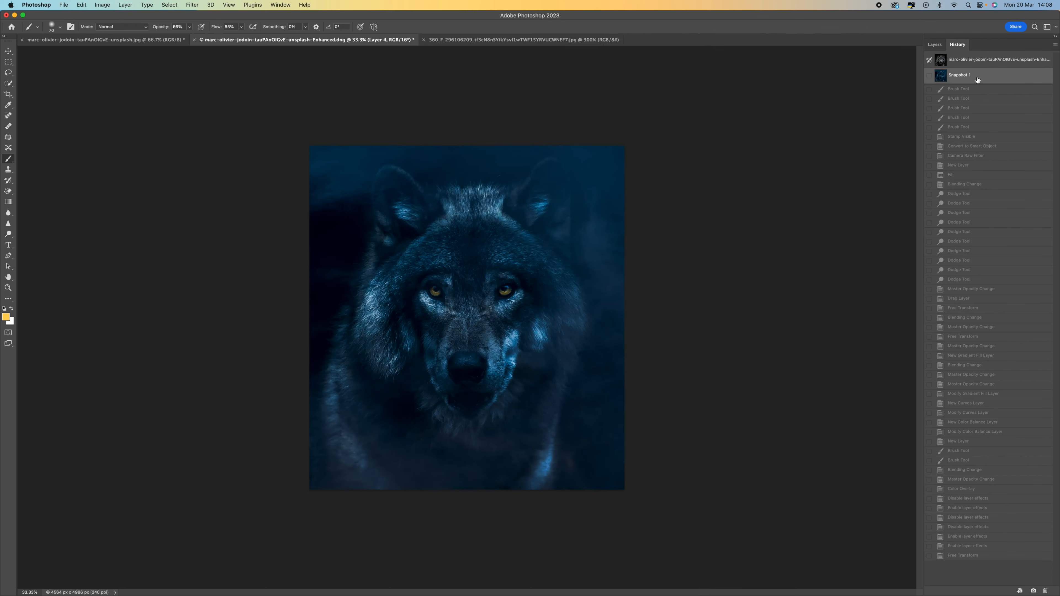
{"action": "left_click", "coordinate": [940, 48]}
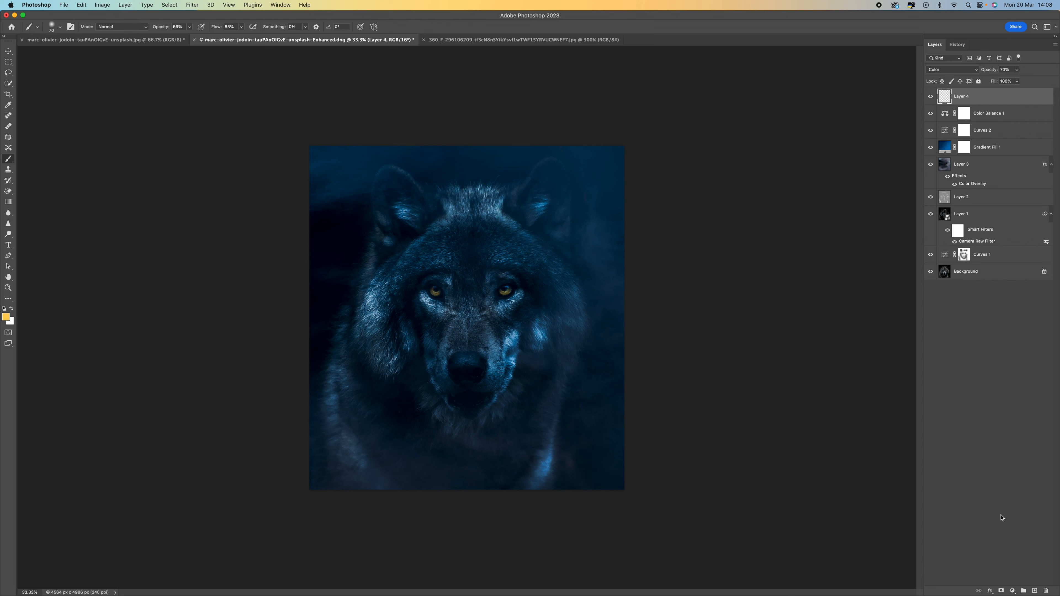
{"action": "left_click", "coordinate": [1012, 591]}
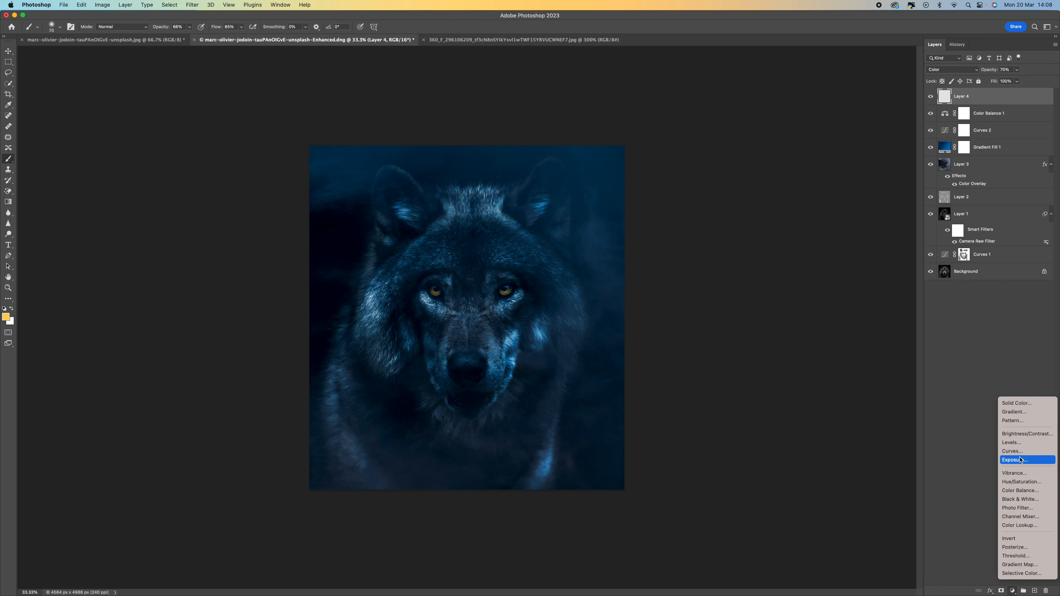
{"action": "left_click", "coordinate": [1037, 481]}
{"action": "left_click", "coordinate": [750, 135]}
{"action": "left_click_drag", "start_coordinate": [750, 134], "coordinate": [763, 151]}
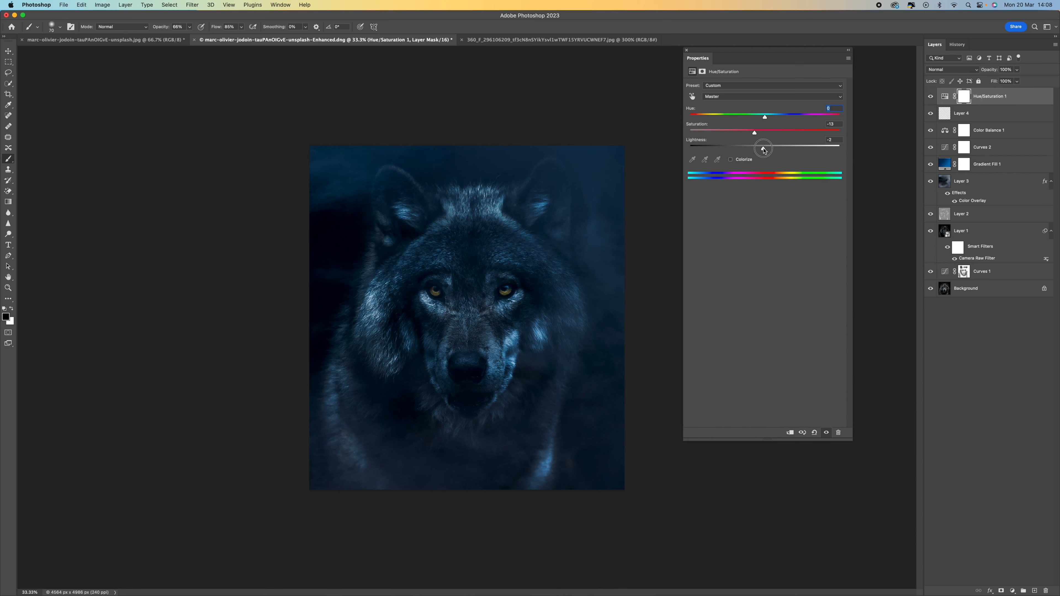
{"action": "left_click", "coordinate": [686, 51]}
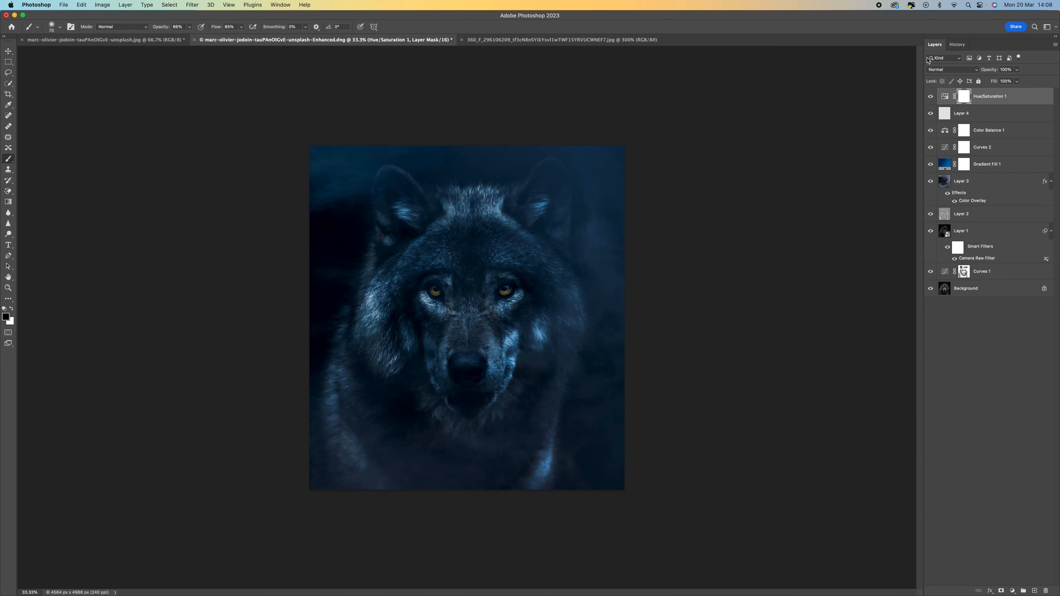
Take a new history snapshot of the desaturated portrait and compare it repeatedly with the original opening state, ending on the new snapshot
{"action": "left_click", "coordinate": [956, 45]}
{"action": "left_click", "coordinate": [1033, 590]}
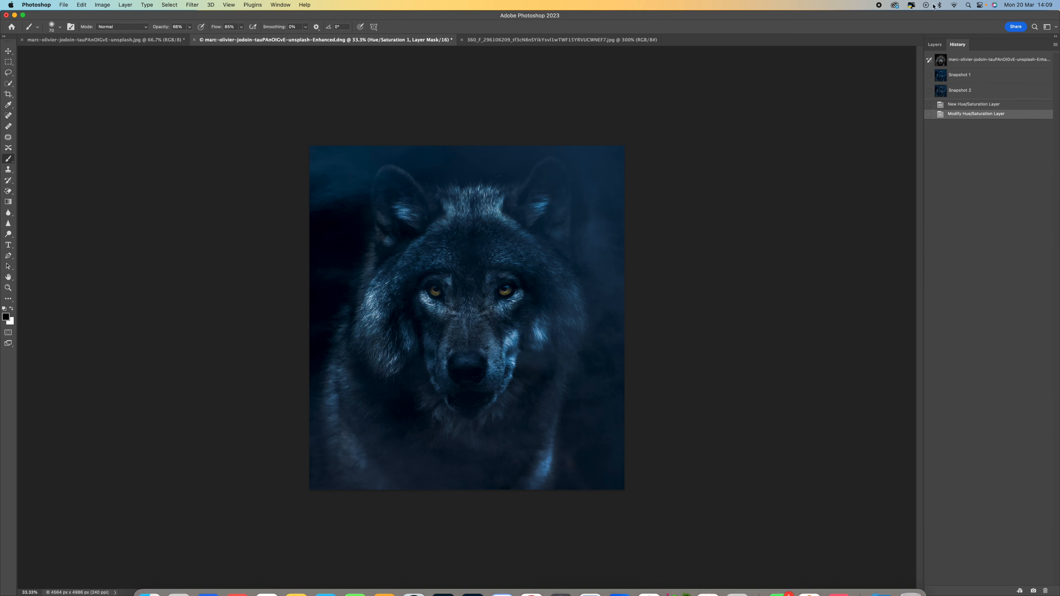
{"action": "left_click", "coordinate": [971, 62]}
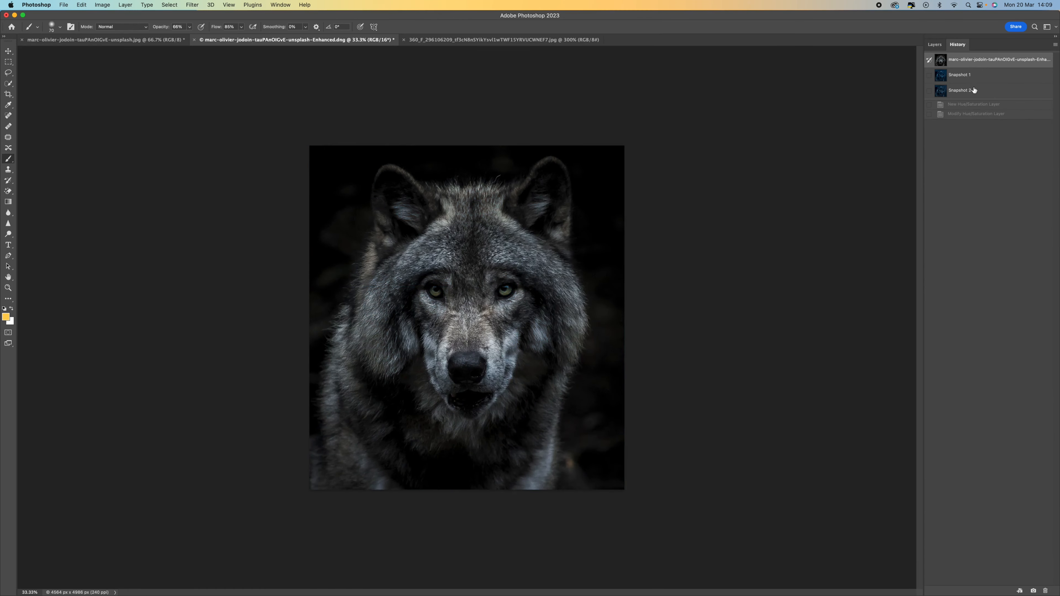
{"action": "left_click", "coordinate": [974, 91]}
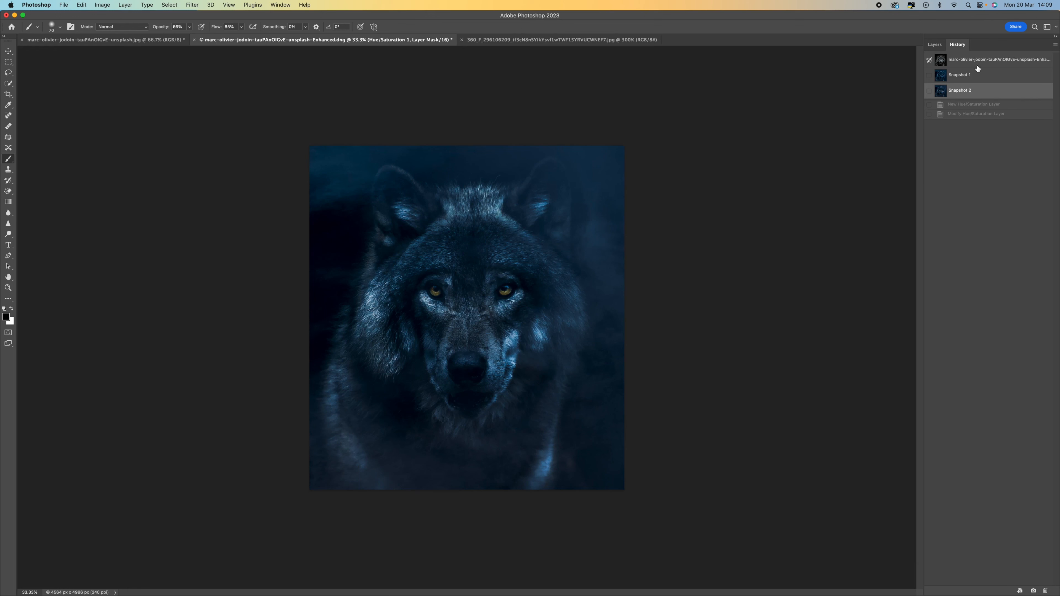
{"action": "left_click", "coordinate": [979, 61]}
{"action": "left_click", "coordinate": [979, 89]}
{"action": "left_click", "coordinate": [978, 61]}
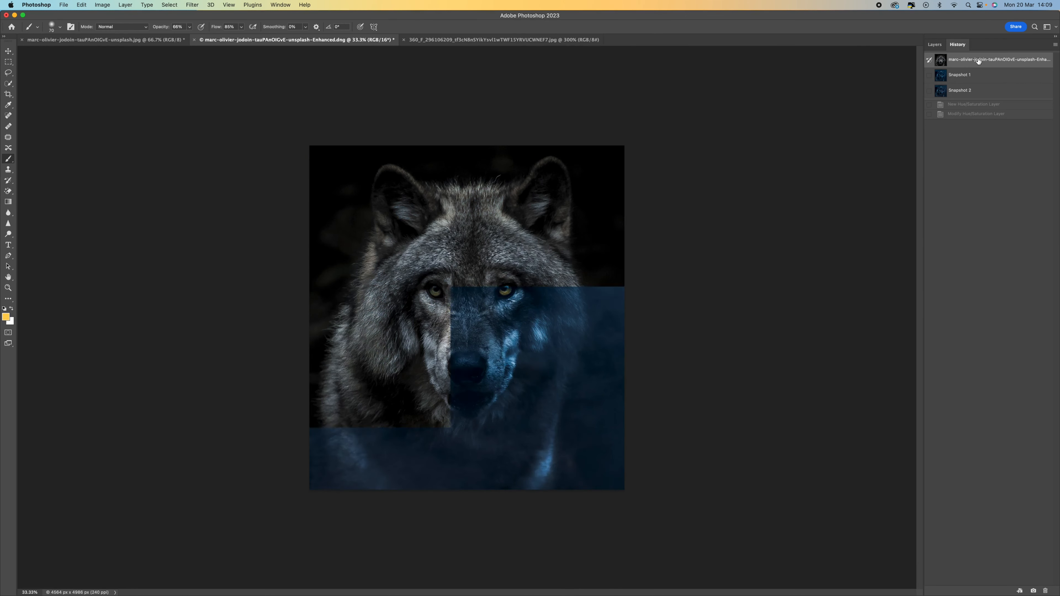
{"action": "left_click", "coordinate": [979, 92]}
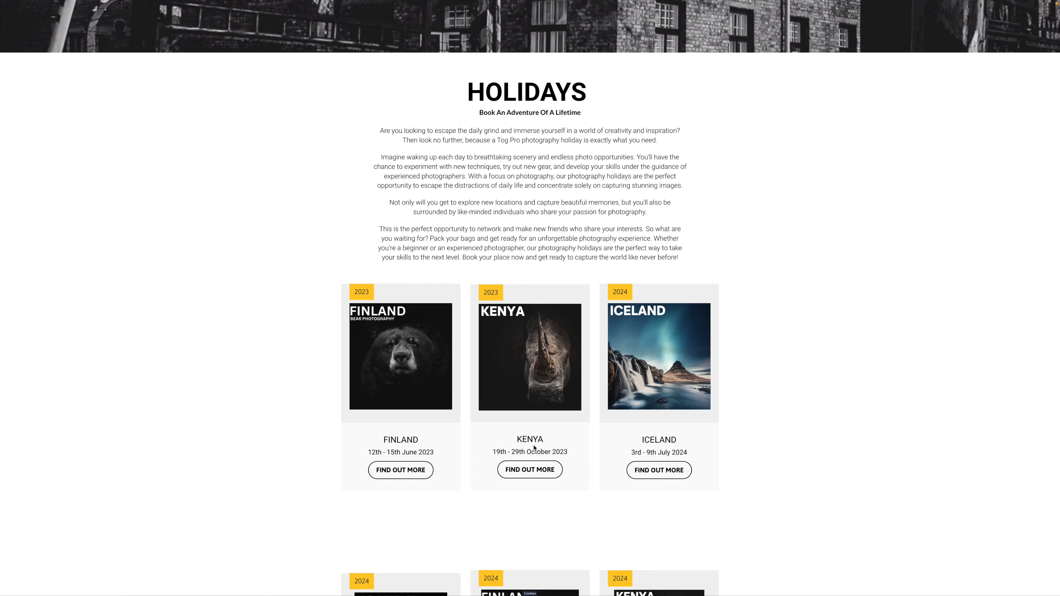
Look through the photography holidays offered on the Tog Pro website in the browser and return to the page header
{"action": "scroll", "coordinate": [534, 448], "scroll_direction": "down", "scroll_amount": 3}
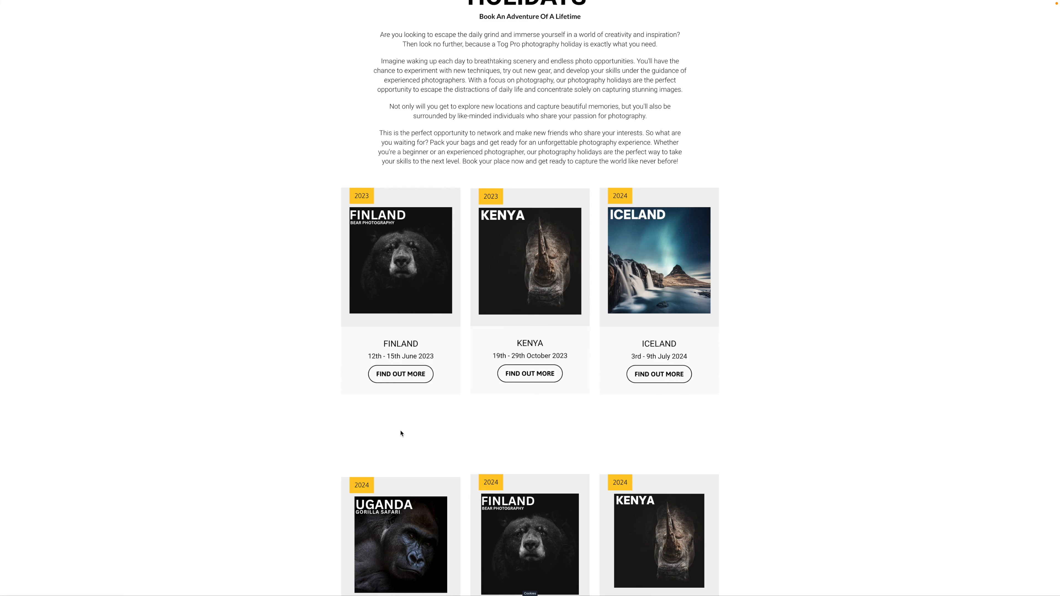
{"action": "scroll", "coordinate": [816, 425], "scroll_direction": "down", "scroll_amount": 5}
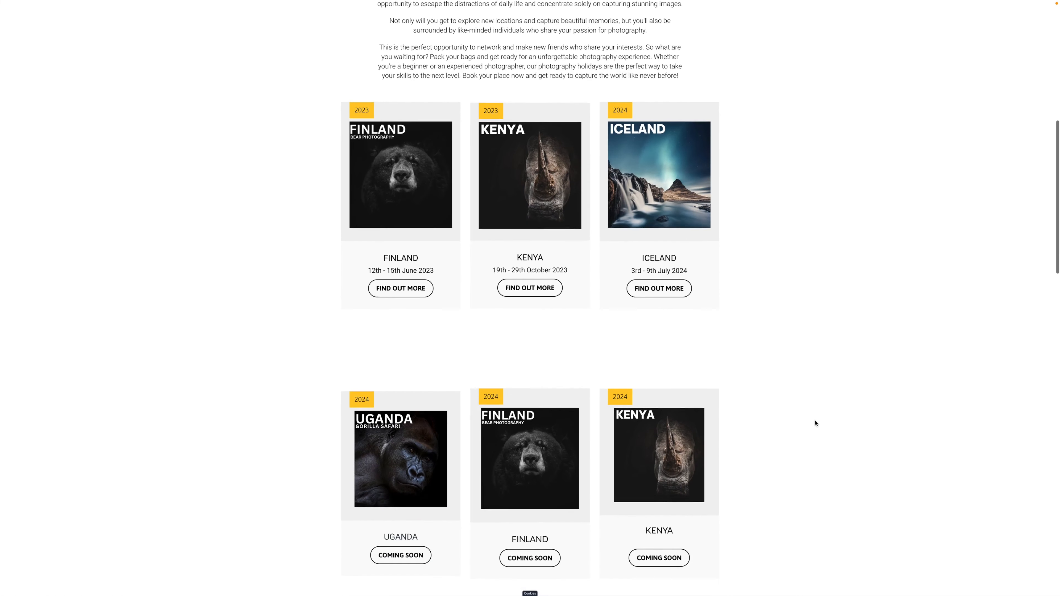
{"action": "scroll", "coordinate": [816, 424], "scroll_direction": "down", "scroll_amount": 5}
{"action": "scroll", "coordinate": [816, 424], "scroll_direction": "up", "scroll_amount": 6}
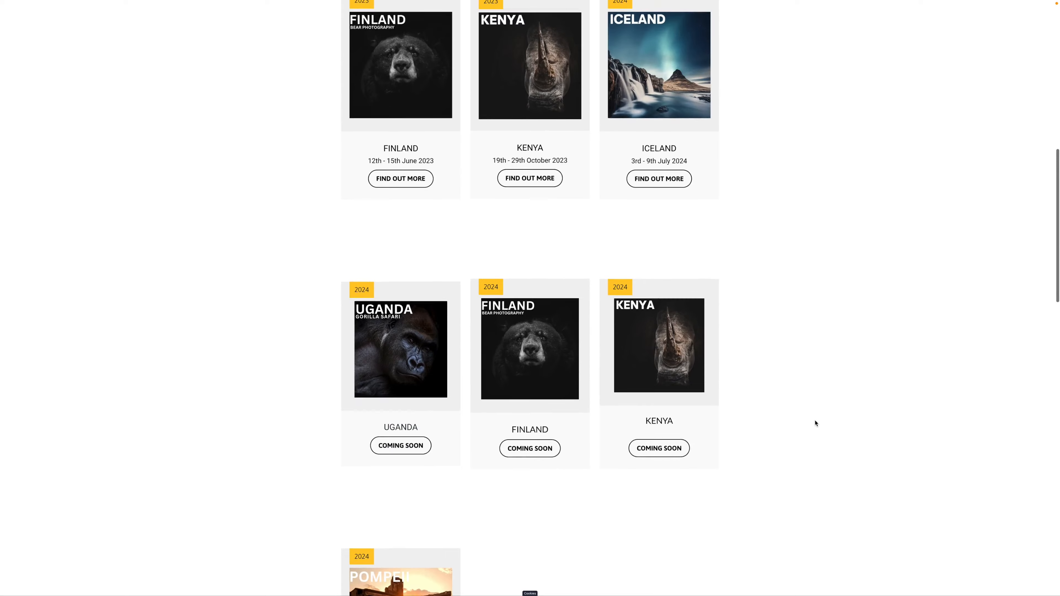
{"action": "scroll", "coordinate": [816, 423], "scroll_direction": "up", "scroll_amount": 5}
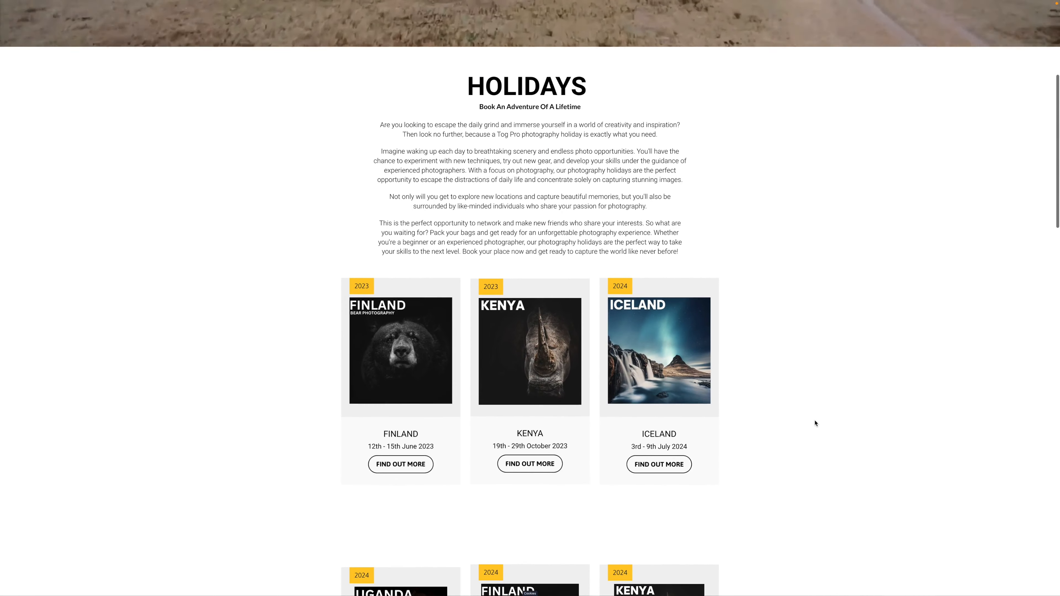
{"action": "scroll", "coordinate": [816, 424], "scroll_direction": "up", "scroll_amount": 8}
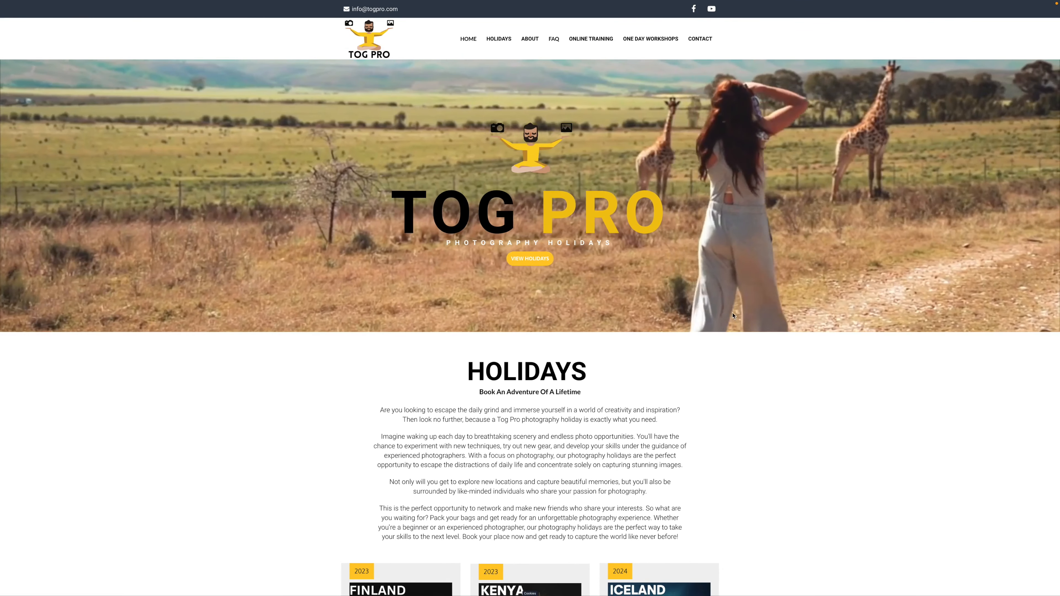